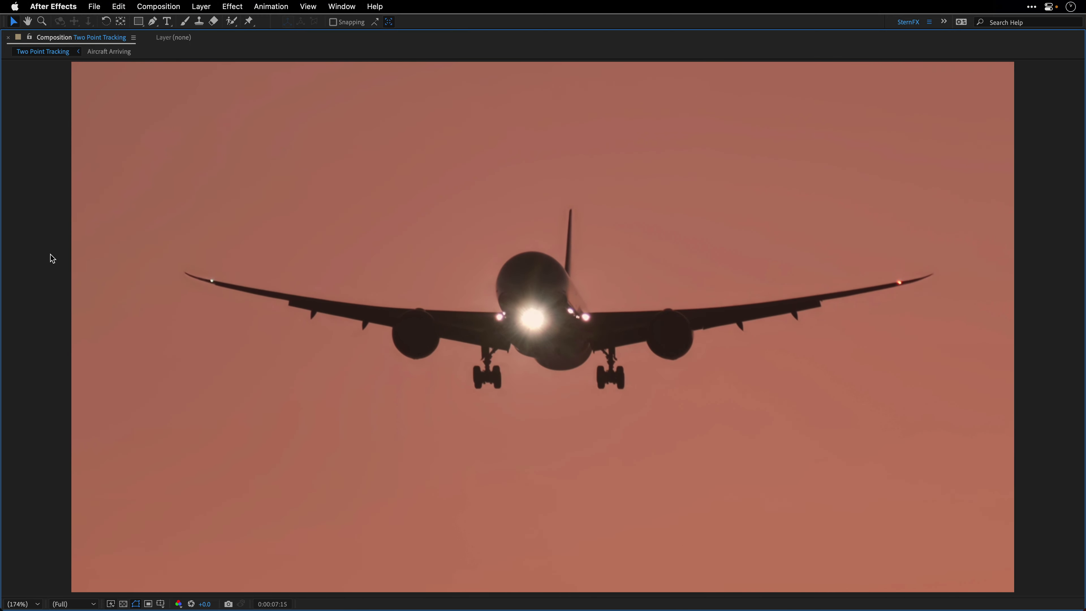
# Step: Restore the full workspace, make the TIME FLIES title layer visible, and deselect it
pyautogui.press('`')
pyautogui.click(7, 454)
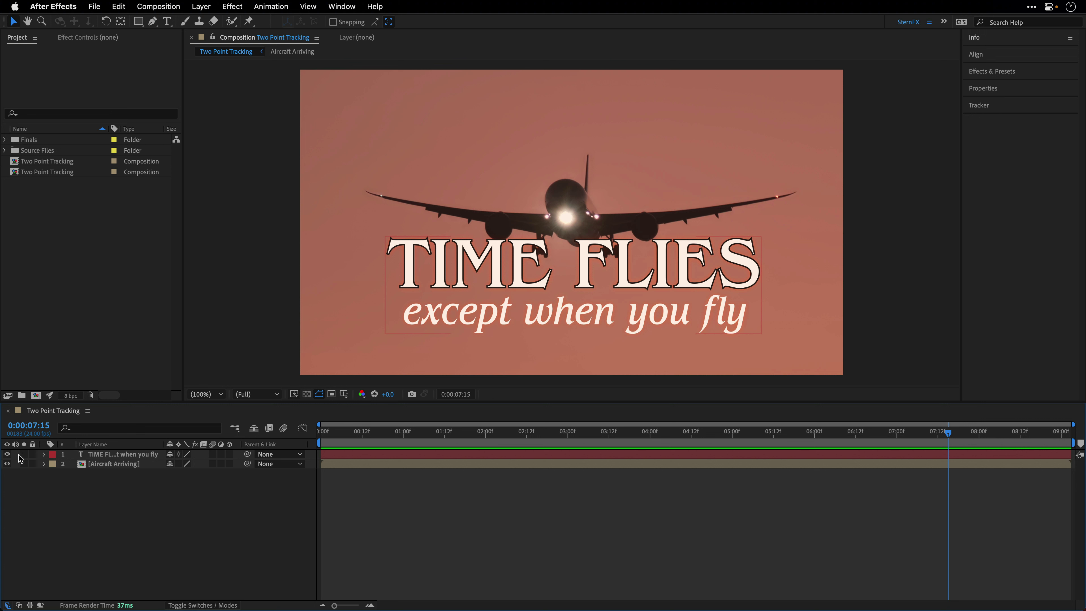
pyautogui.press('F2')
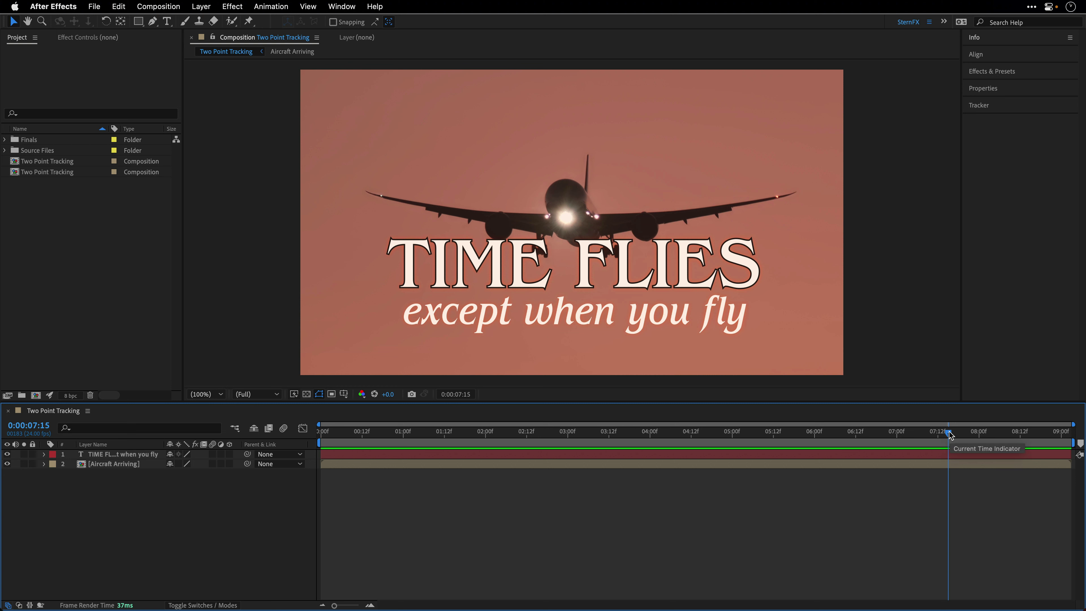
# Step: From 0:00, add a Track Motion tracker to the Aircraft Arriving footage layer
pyautogui.moveTo(949, 435); pyautogui.dragTo(270, 453)
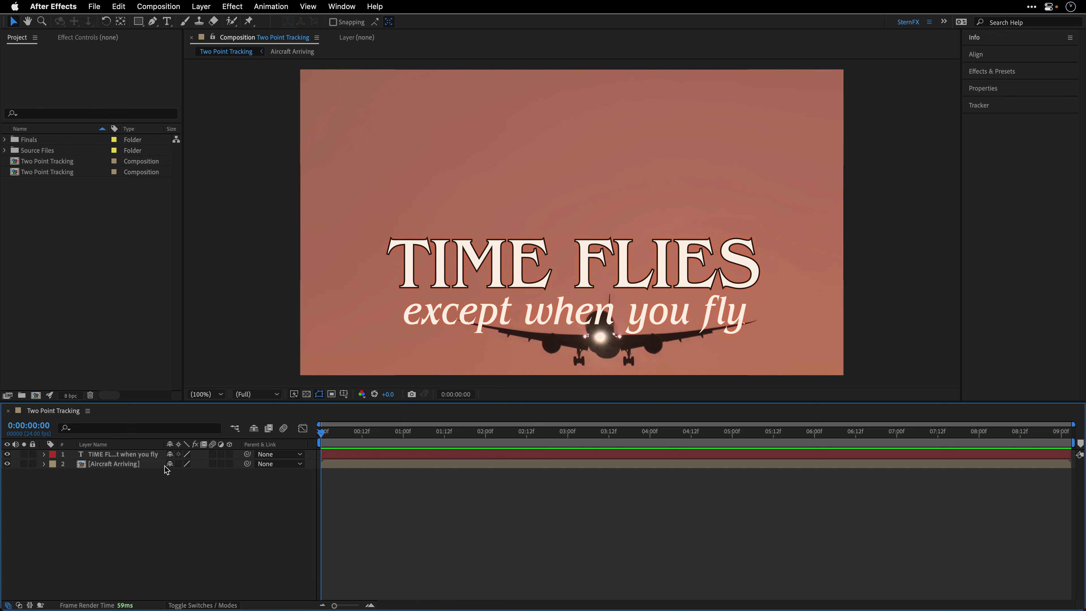
pyautogui.click(96, 465)
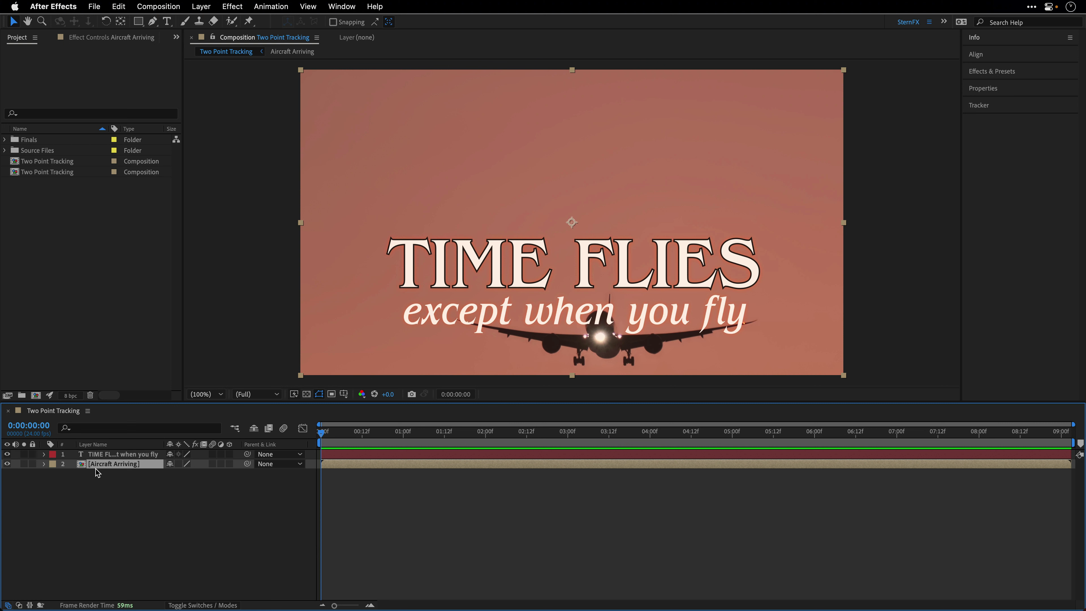
pyautogui.rightClick(98, 469)
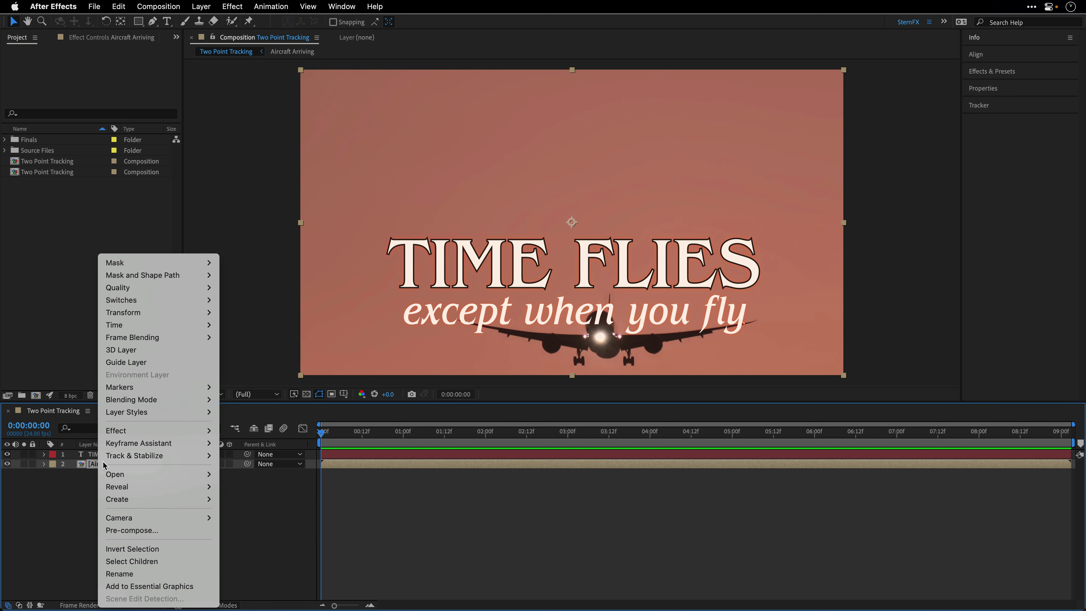
pyautogui.moveTo(110, 461)
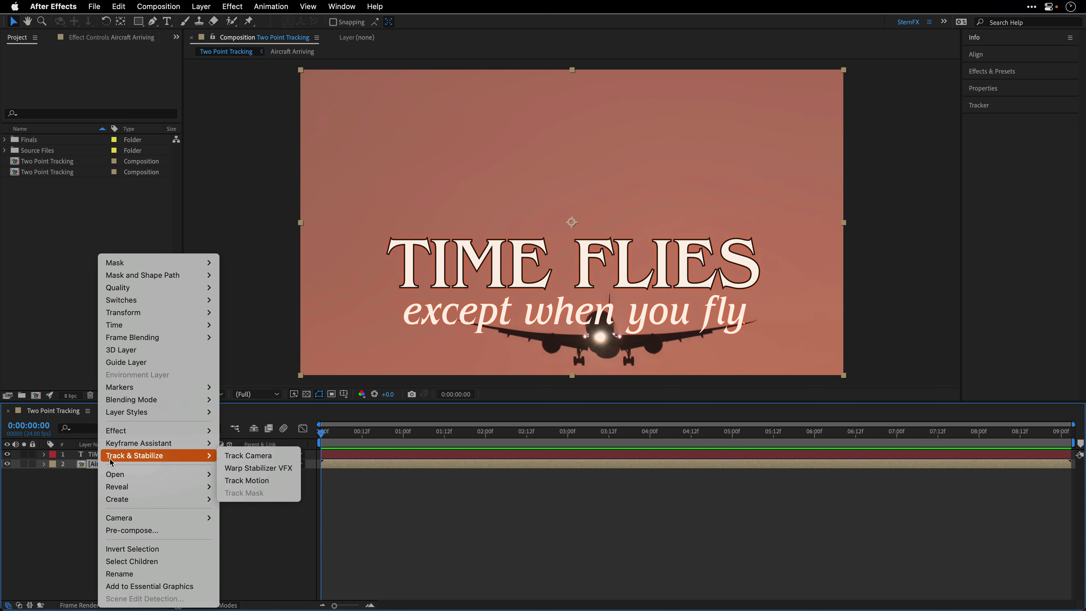
pyautogui.click(252, 480)
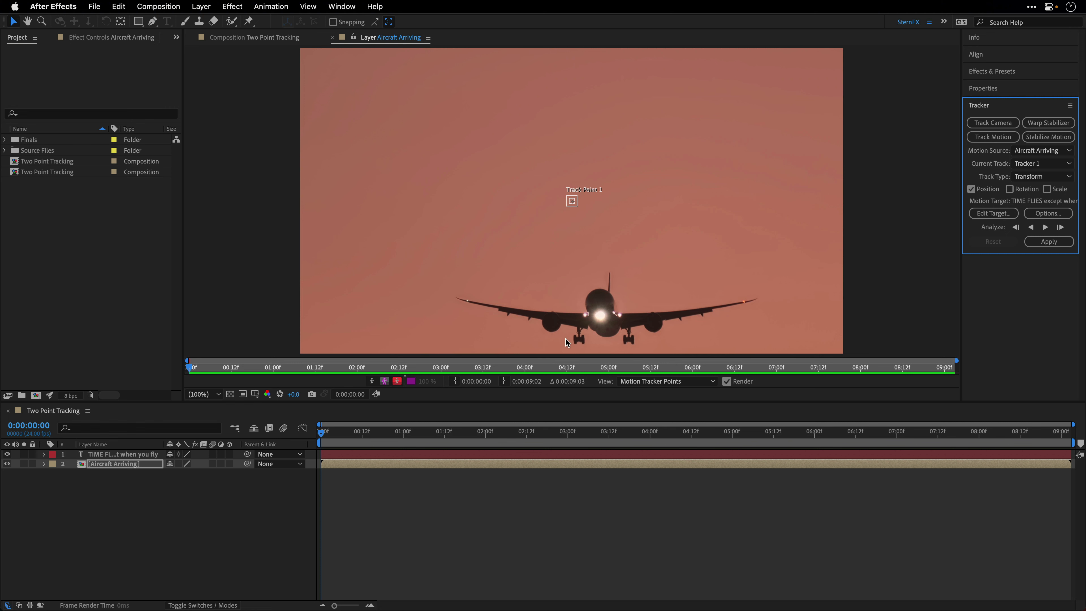
# Step: Place Track Point 1 on the left landing gear wheels and enlarge its search and feature boxes
pyautogui.moveTo(572, 202)
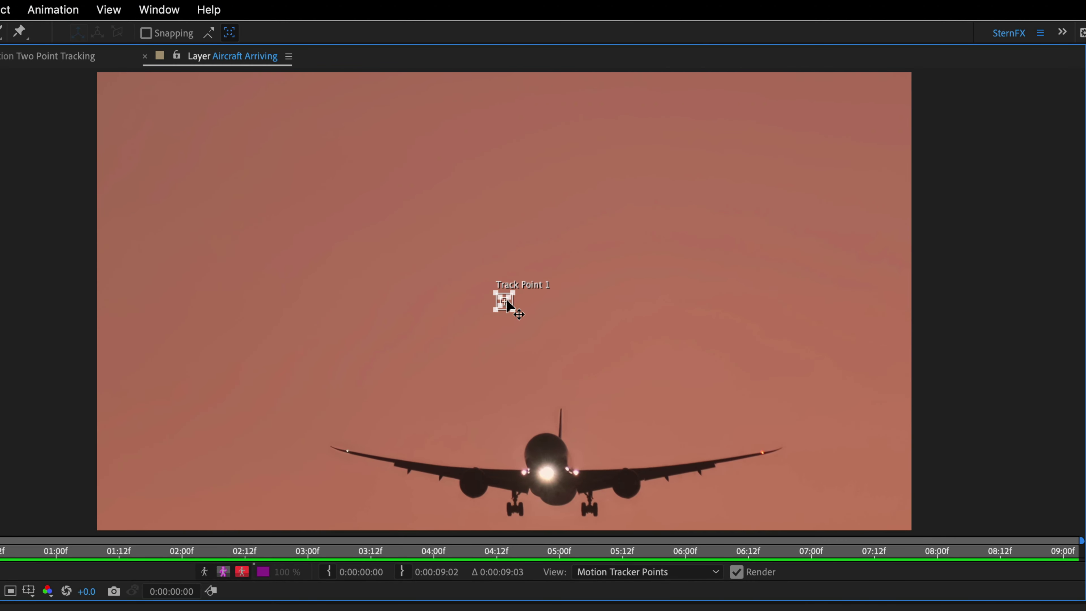
pyautogui.moveTo(509, 305); pyautogui.dragTo(515, 509)
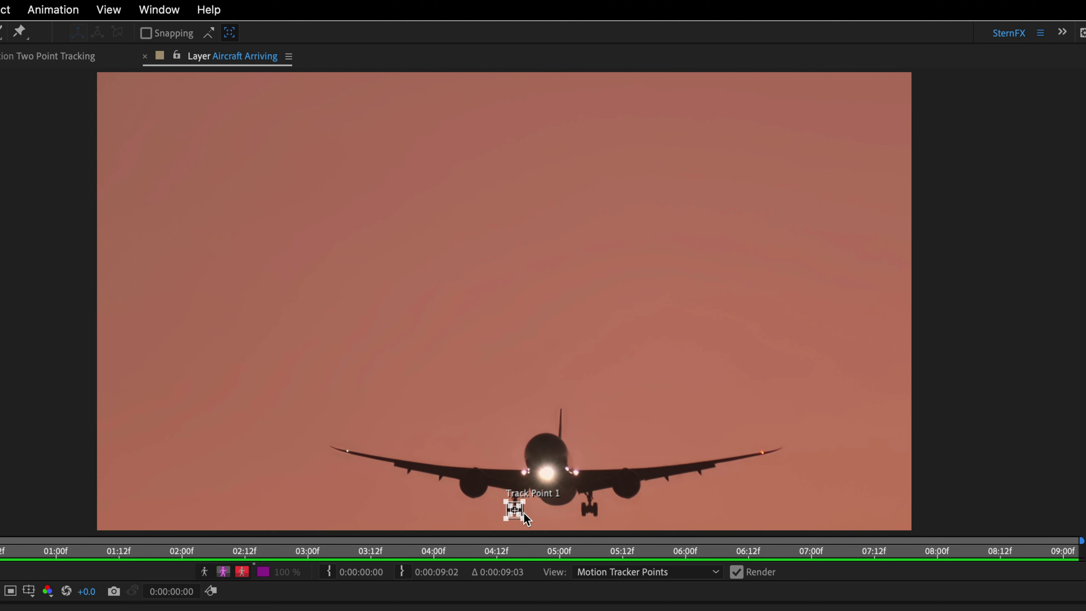
pyautogui.scroll(5, 523, 513)
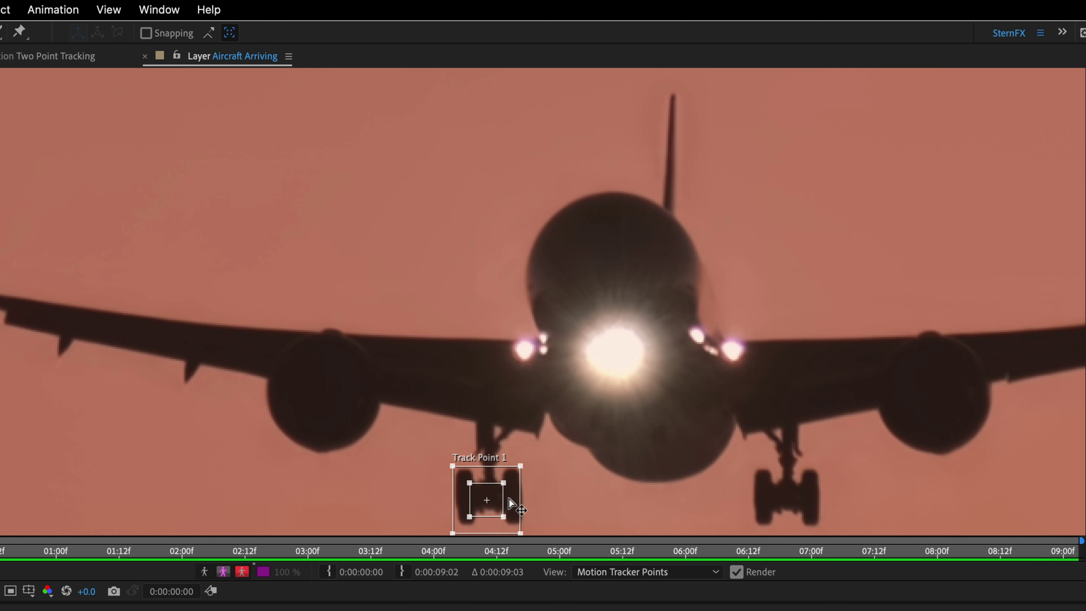
pyautogui.moveTo(555, 495); pyautogui.dragTo(424, 434)
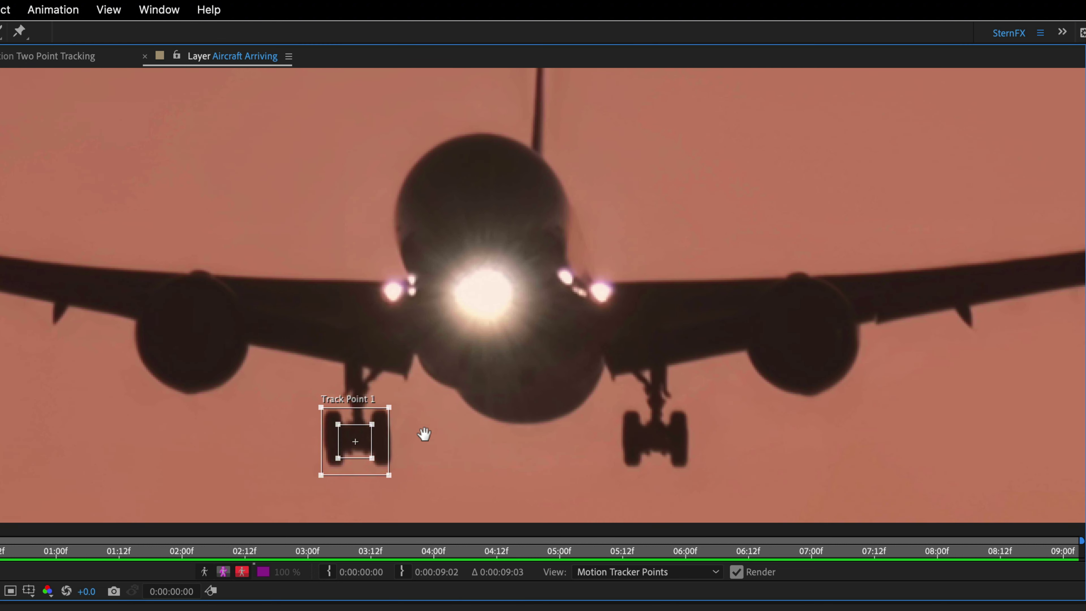
pyautogui.press('v')
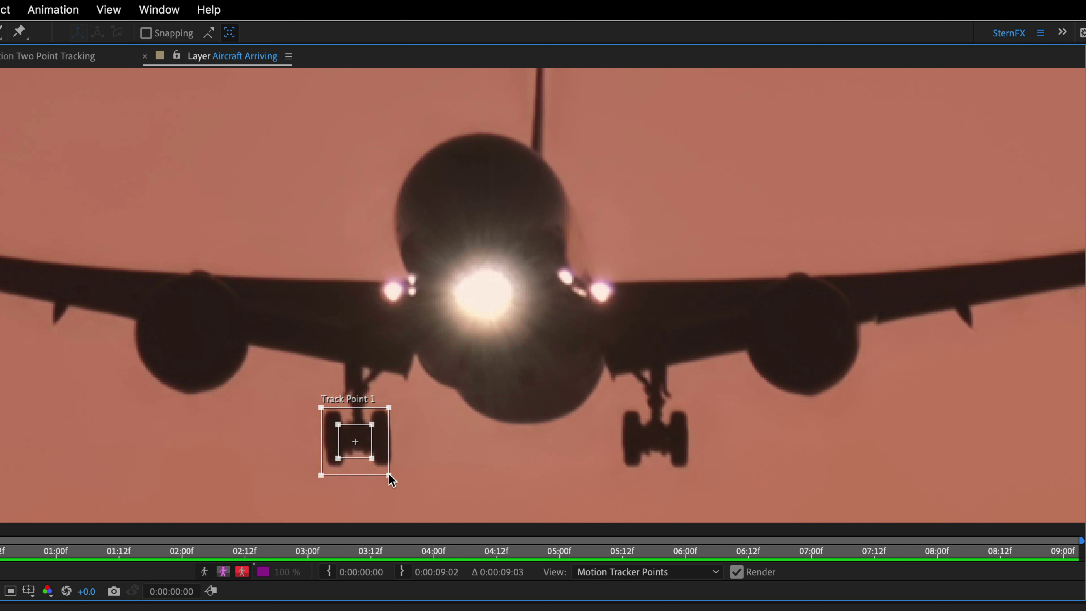
pyautogui.moveTo(389, 475); pyautogui.dragTo(427, 493)
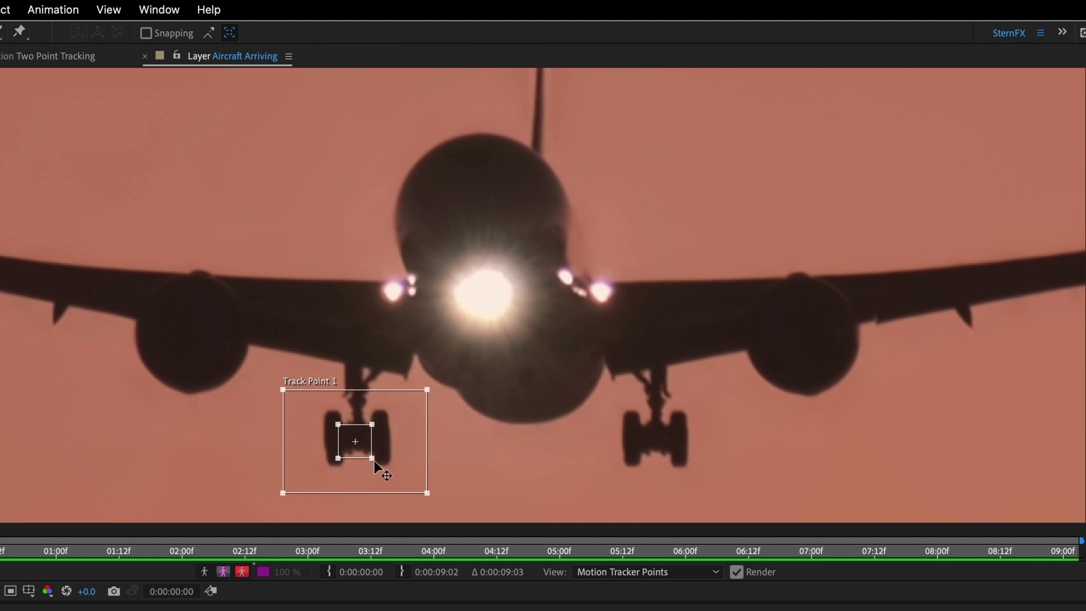
pyautogui.moveTo(372, 458)
pyautogui.mouseDown()
pyautogui.moveTo(396, 473)
pyautogui.moveTo(375, 447)
pyautogui.mouseUp()
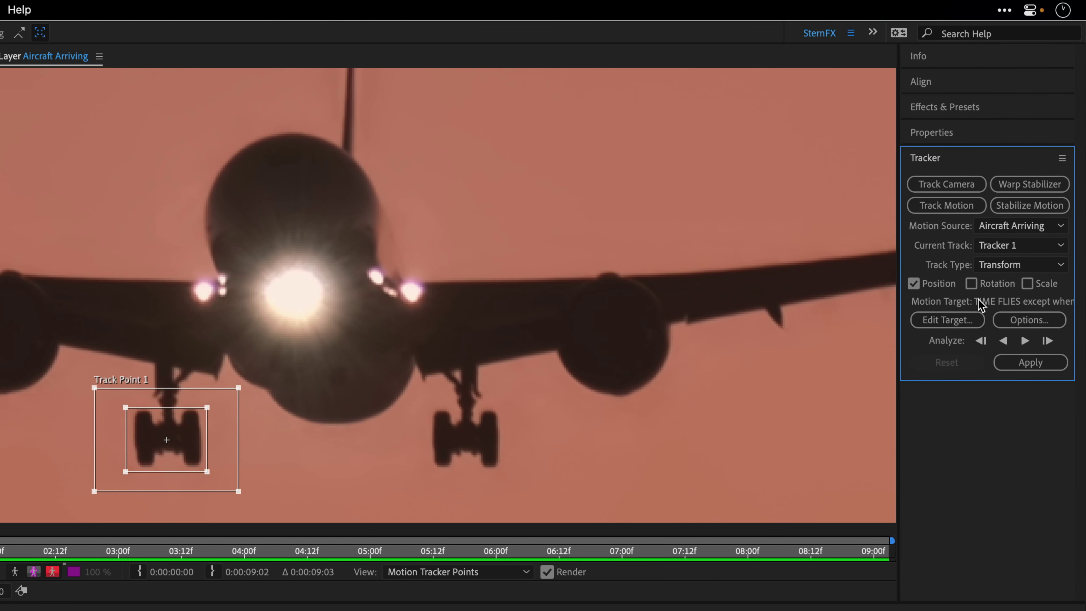
# Step: Enable Rotation and Scale tracking, and place Track Point 2 on the right landing gear with enlarged boxes
pyautogui.click(971, 284)
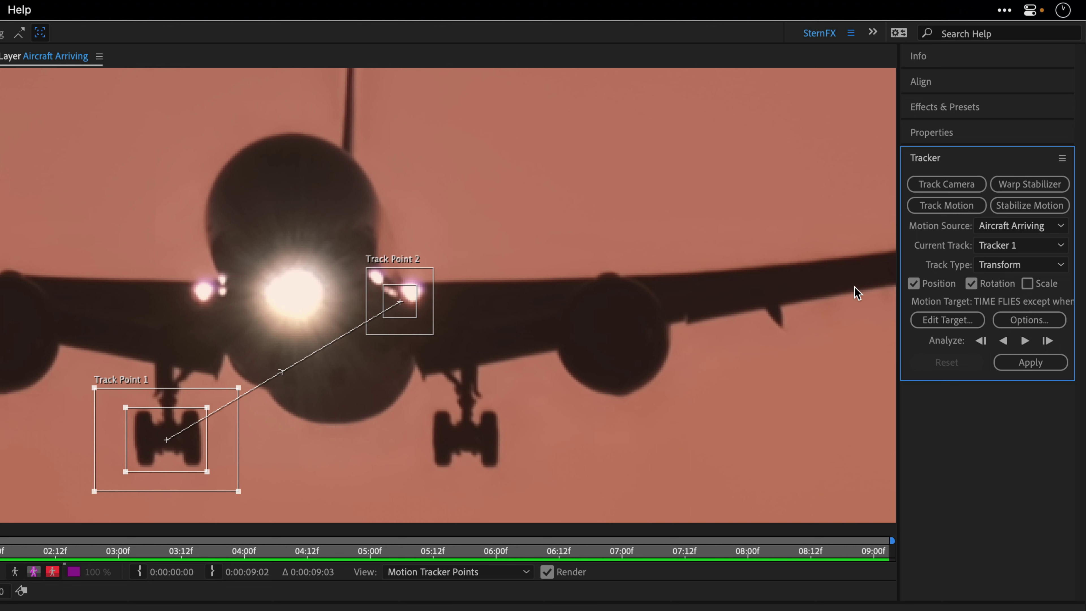
pyautogui.click(1032, 285)
pyautogui.click(405, 297)
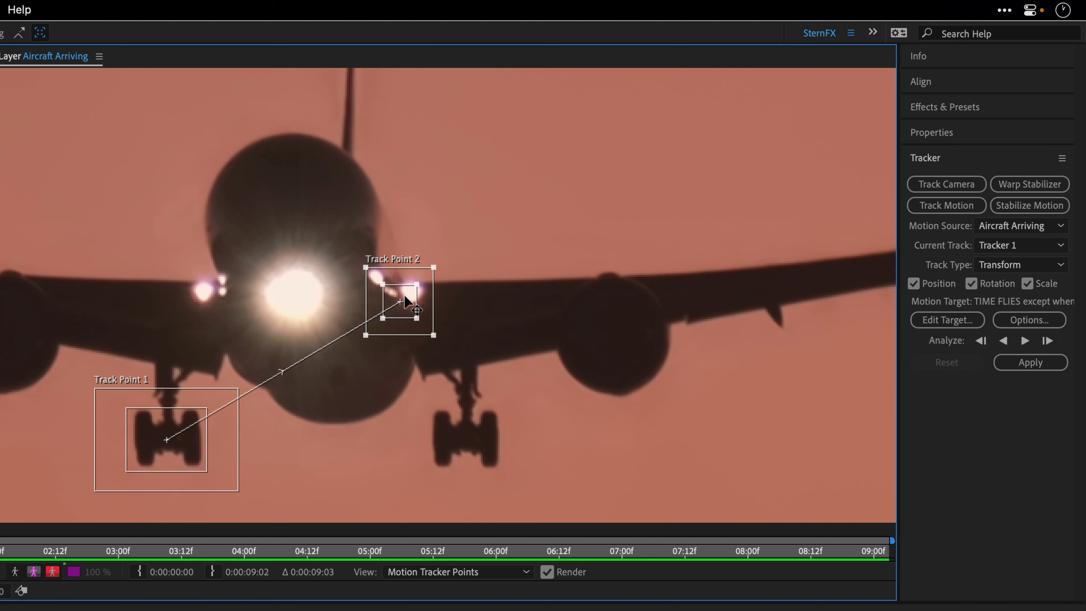
pyautogui.moveTo(406, 301); pyautogui.dragTo(471, 432)
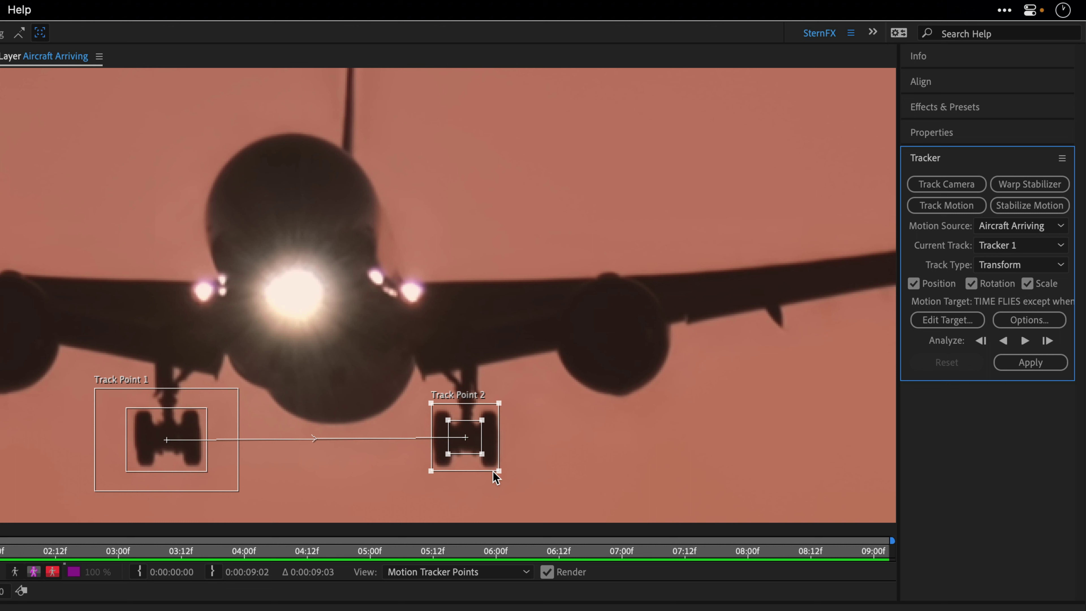
pyautogui.moveTo(499, 471); pyautogui.dragTo(536, 489)
pyautogui.moveTo(482, 454); pyautogui.dragTo(507, 473)
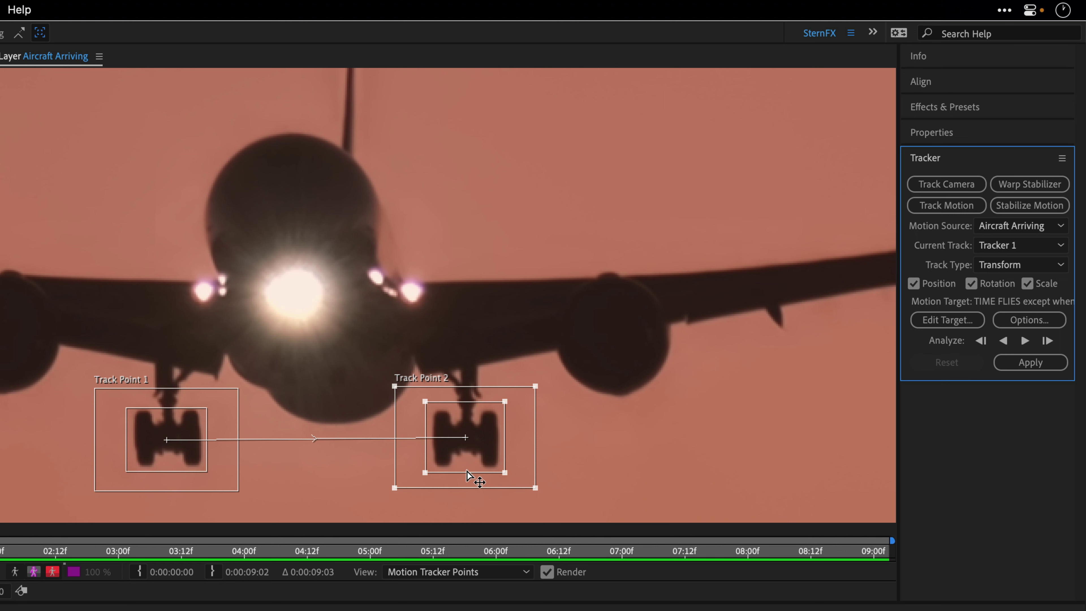
# Step: Fit the Layer viewer and analyze both track points forward through the clip
pyautogui.hotkey('shift', '/')
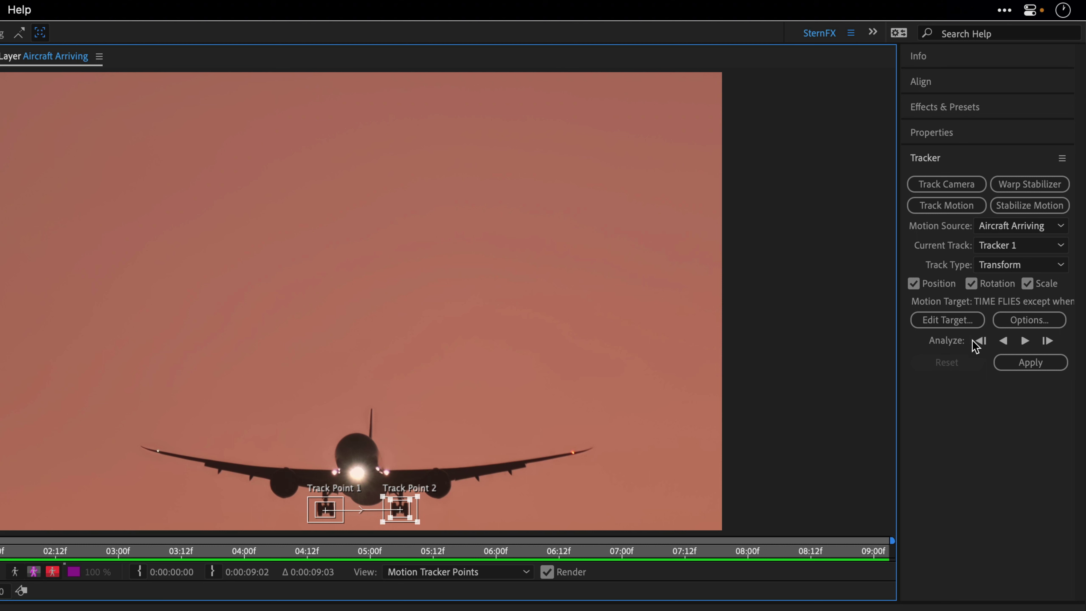
pyautogui.click(1024, 341)
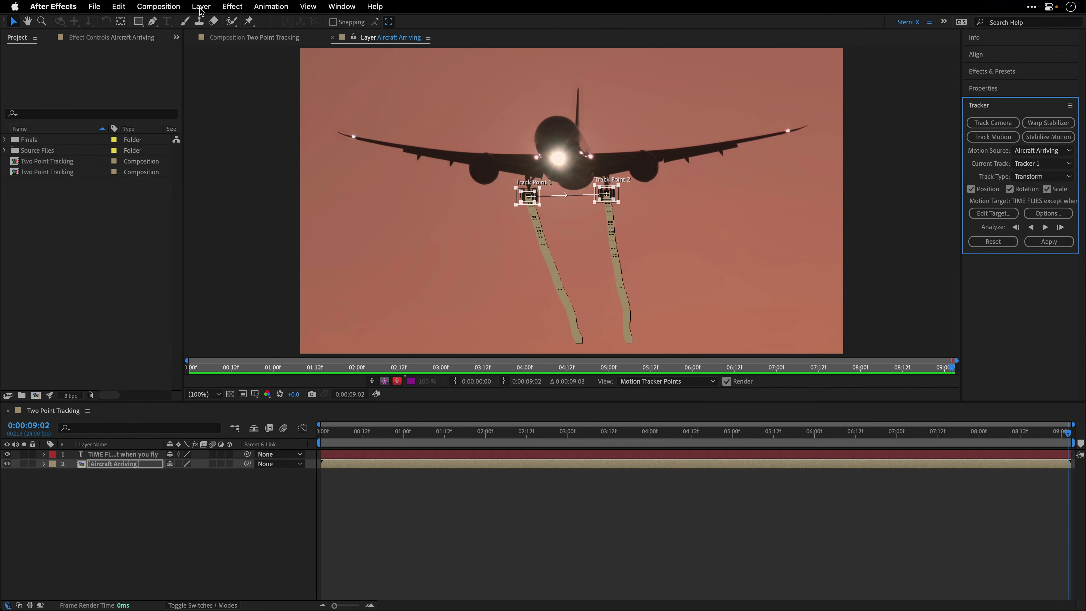
# Step: Add a new null object layer and rename it TD
pyautogui.click(201, 8)
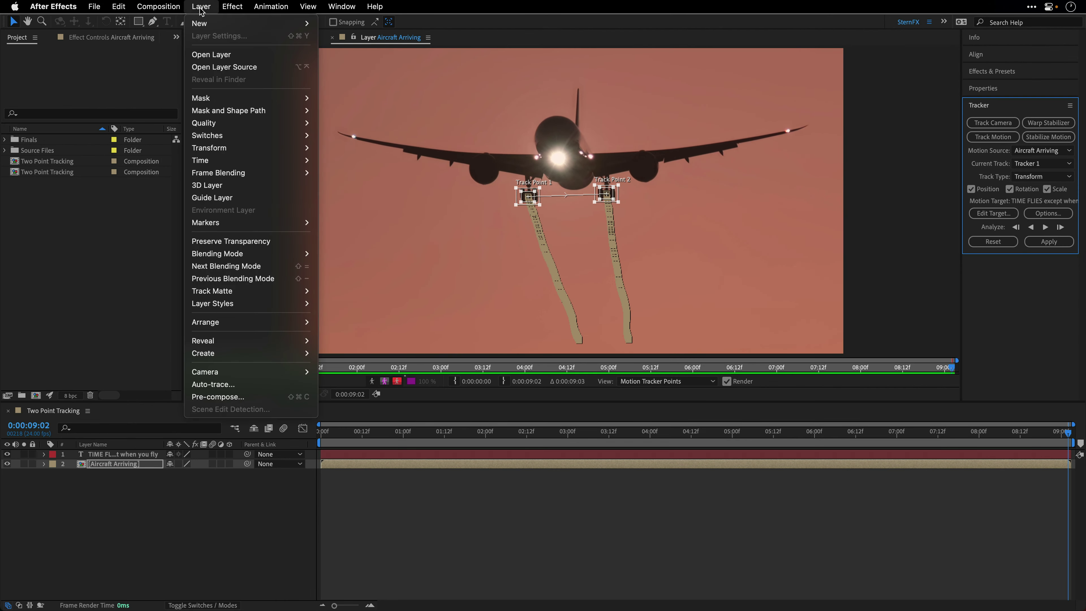
pyautogui.moveTo(201, 23)
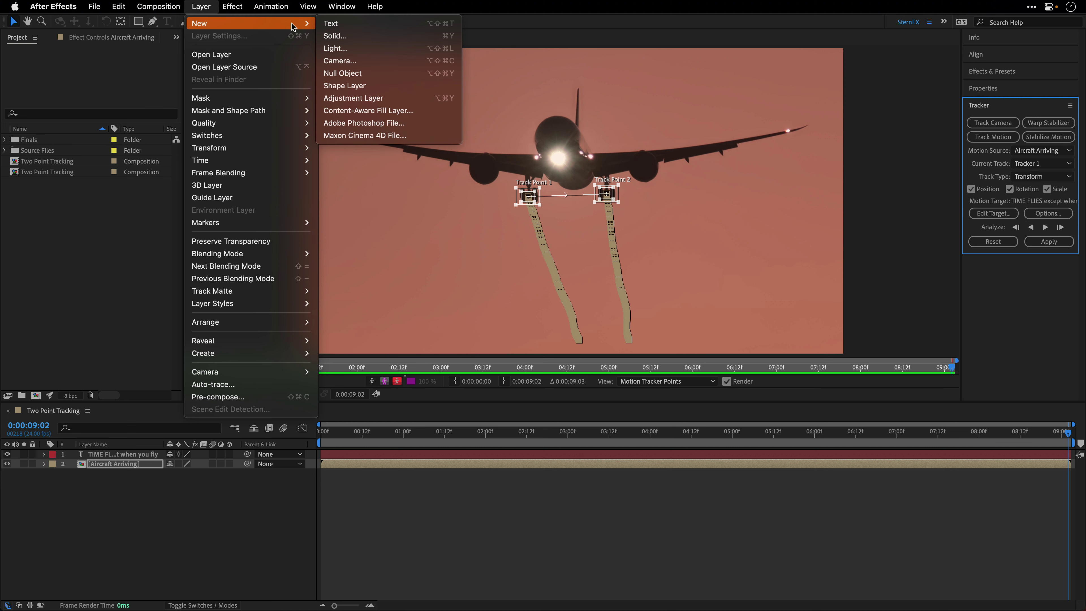
pyautogui.click(343, 71)
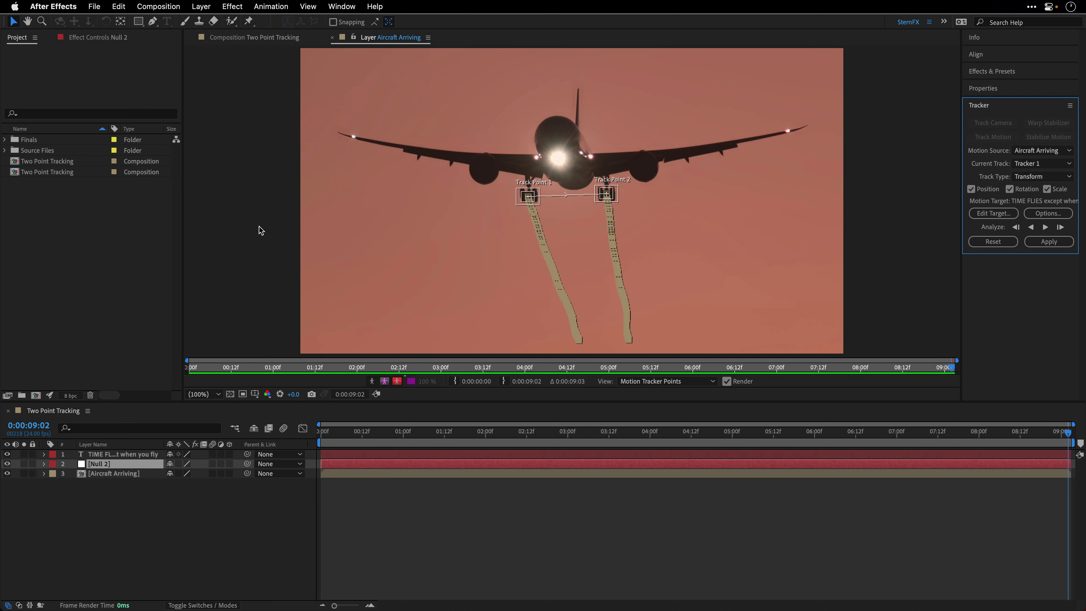
pyautogui.click(102, 466)
pyautogui.press('Return')
pyautogui.write('TD')
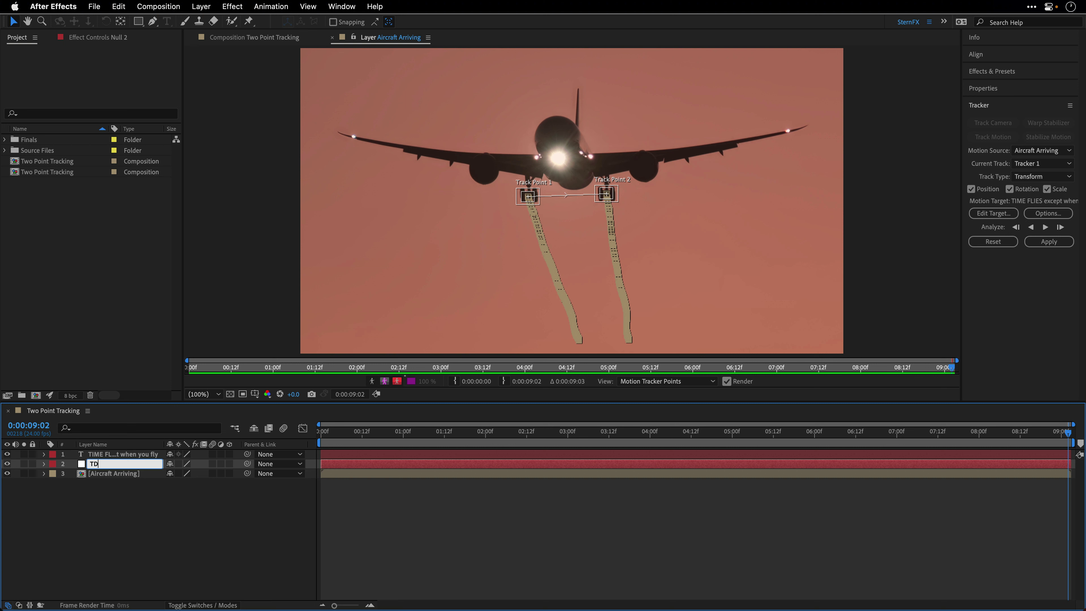
pyautogui.press('Return')
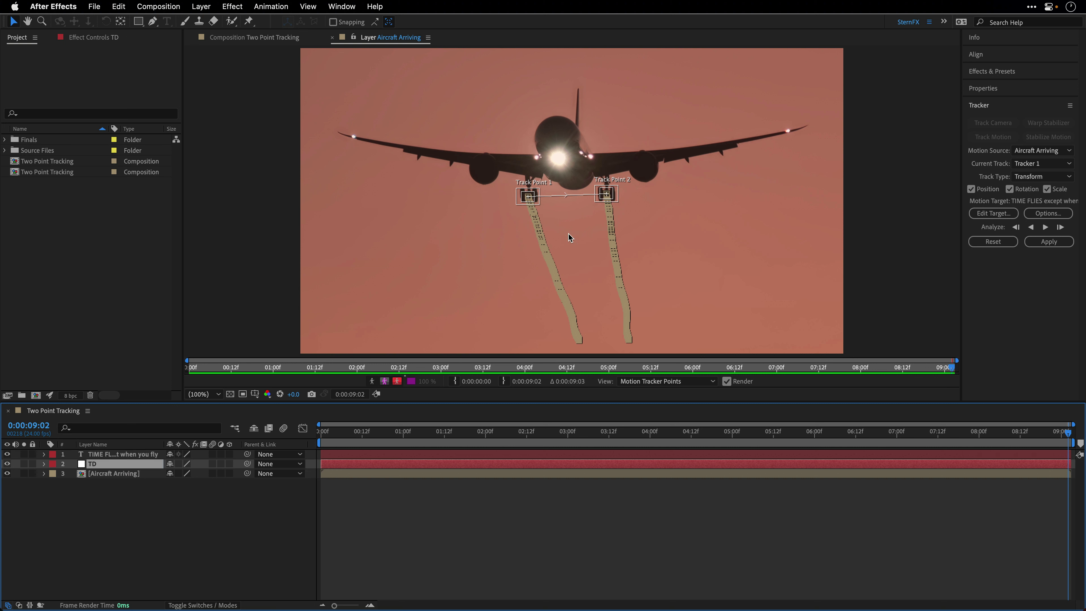
# Step: Set TD as the motion target and apply the track in X and Y
pyautogui.click(986, 213)
pyautogui.click(587, 299)
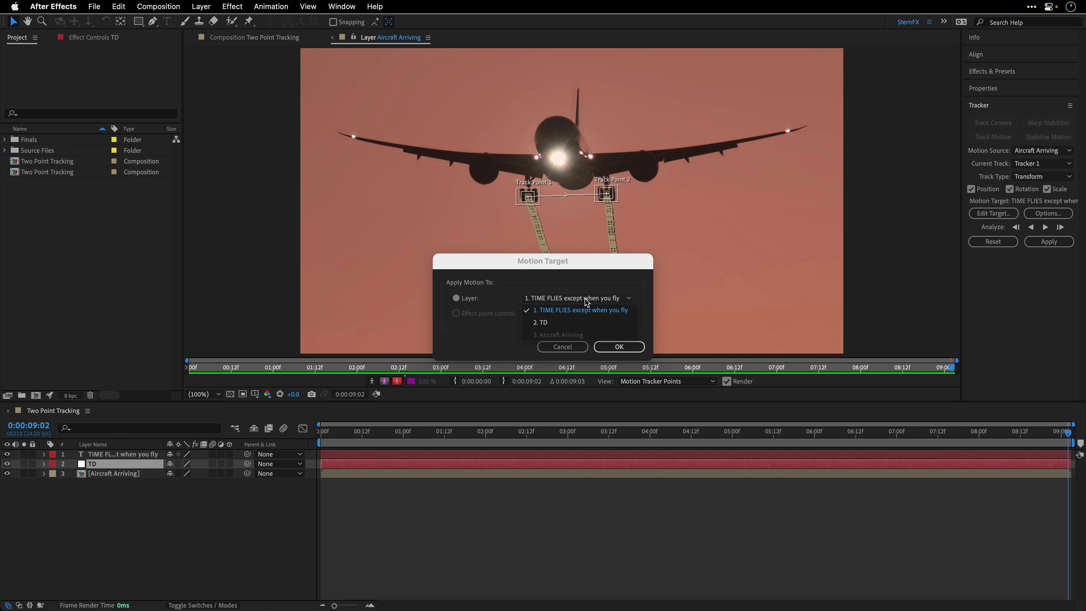
pyautogui.click(578, 322)
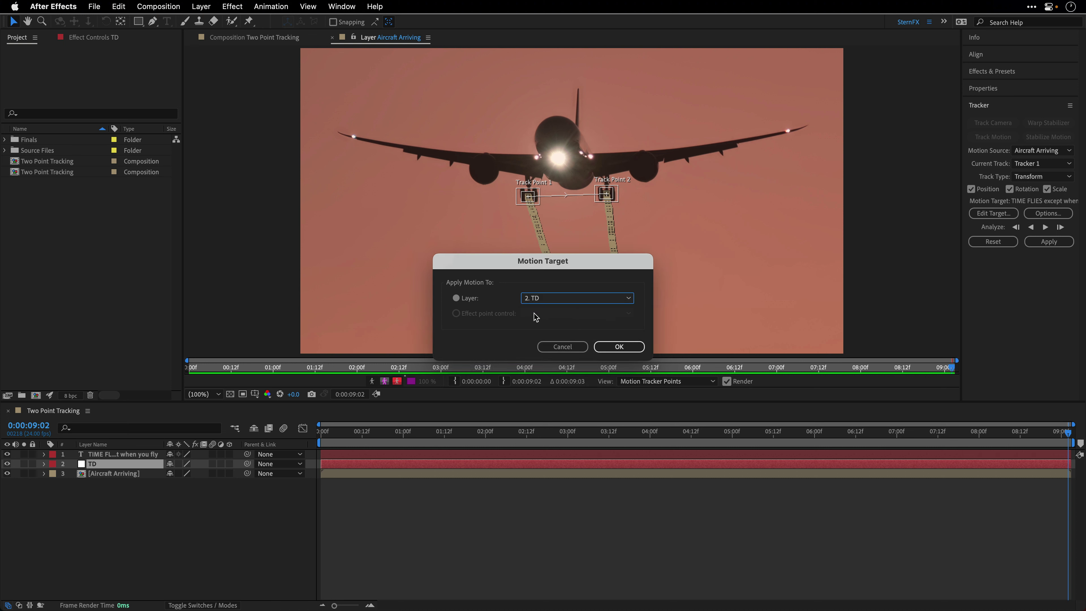
pyautogui.click(616, 346)
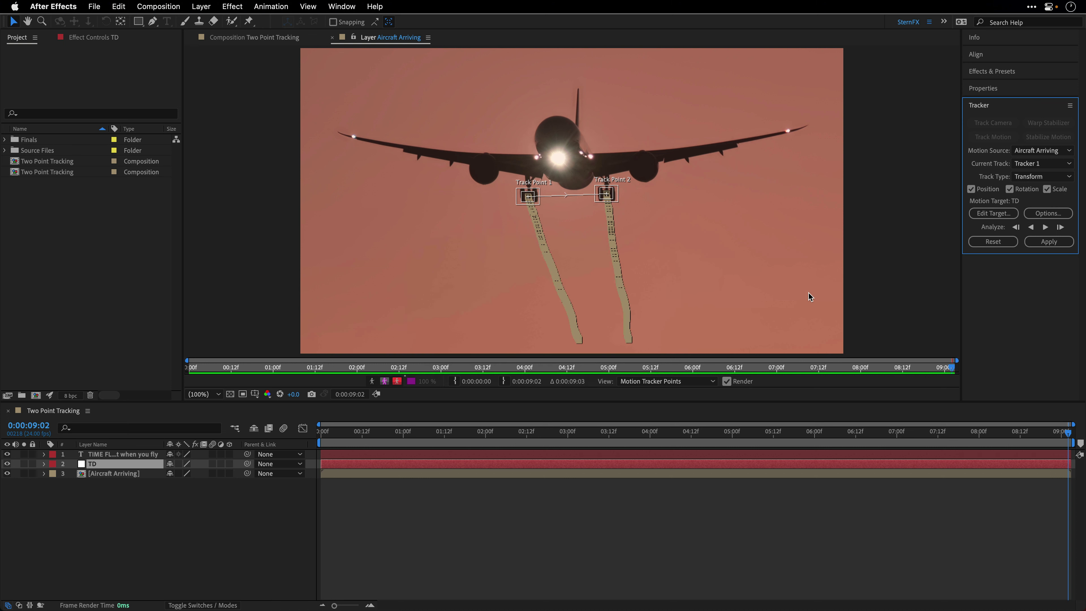
pyautogui.click(1049, 241)
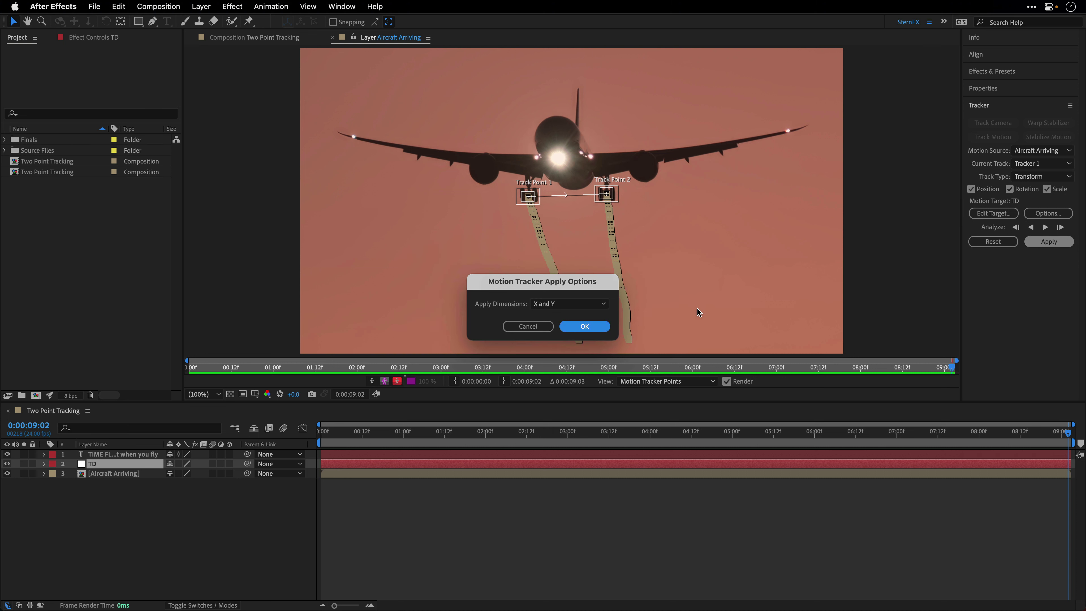
pyautogui.click(596, 326)
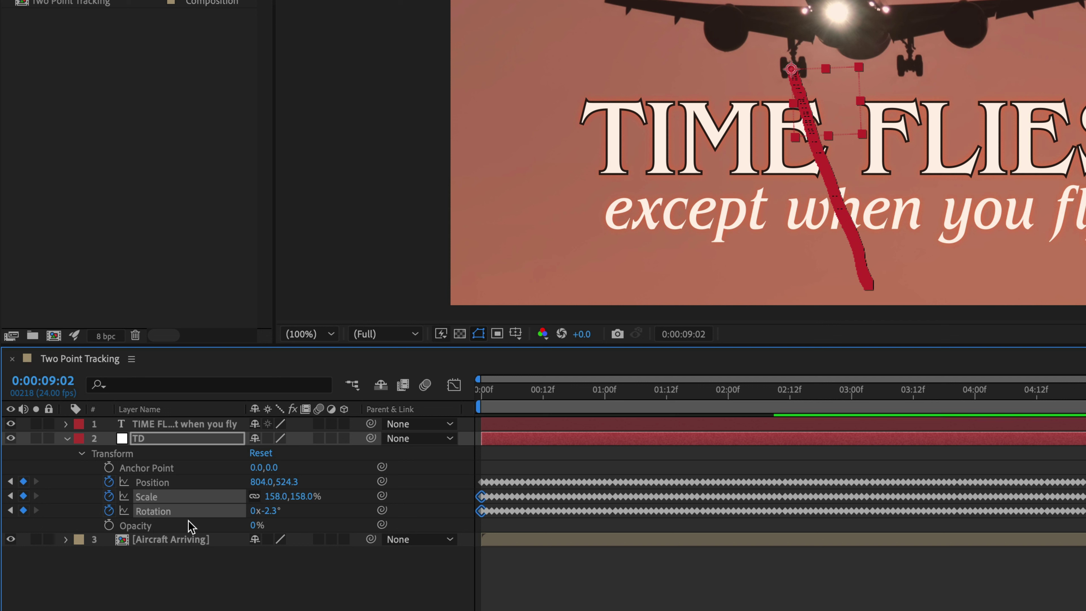
# Step: Parent the TIME FLIES title layer to the TD null, collapse TD, and return to the first frame
pyautogui.moveTo(1085, 392); pyautogui.dragTo(1076, 452)
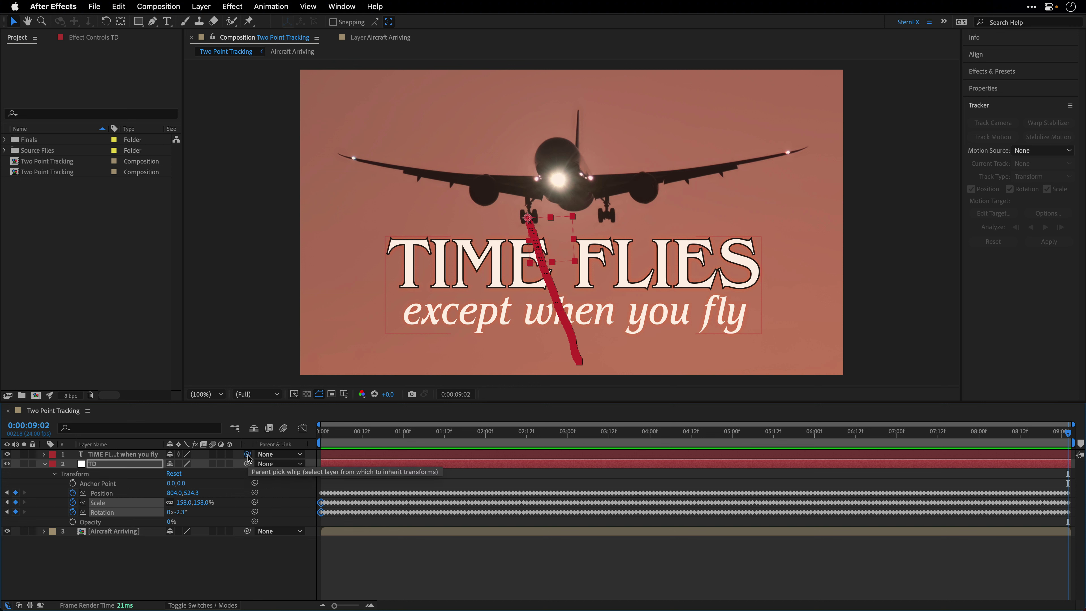
pyautogui.moveTo(248, 456); pyautogui.dragTo(90, 467)
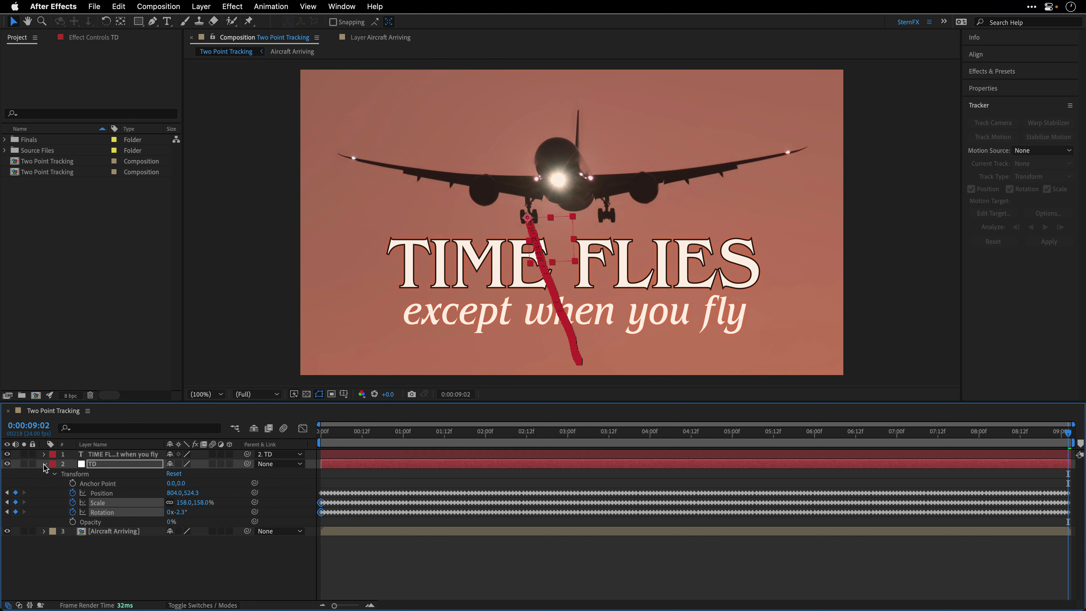
pyautogui.click(45, 467)
pyautogui.click(324, 432)
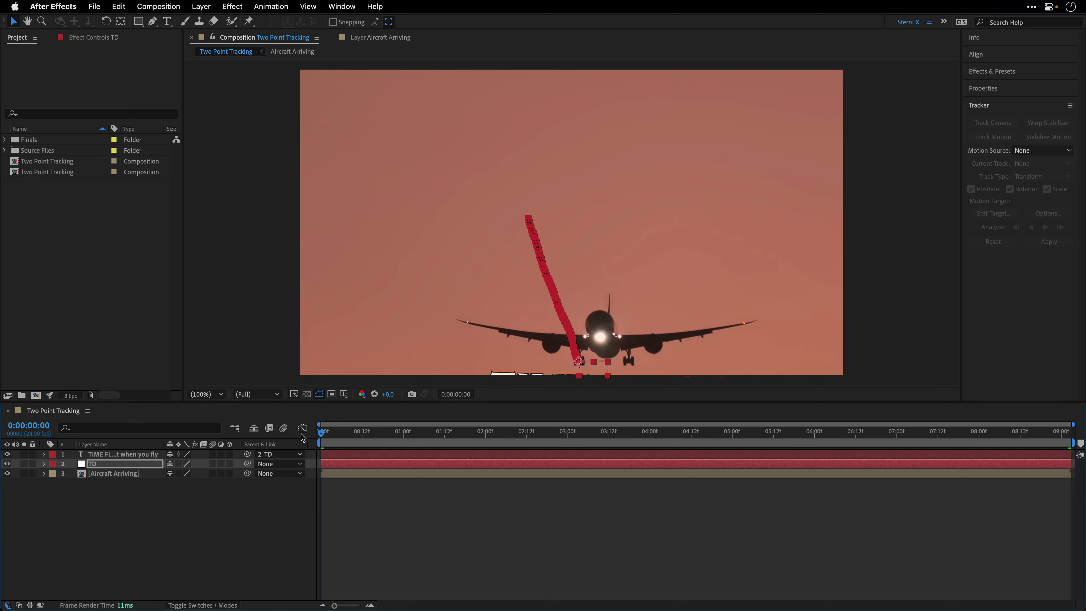
pyautogui.press('space')
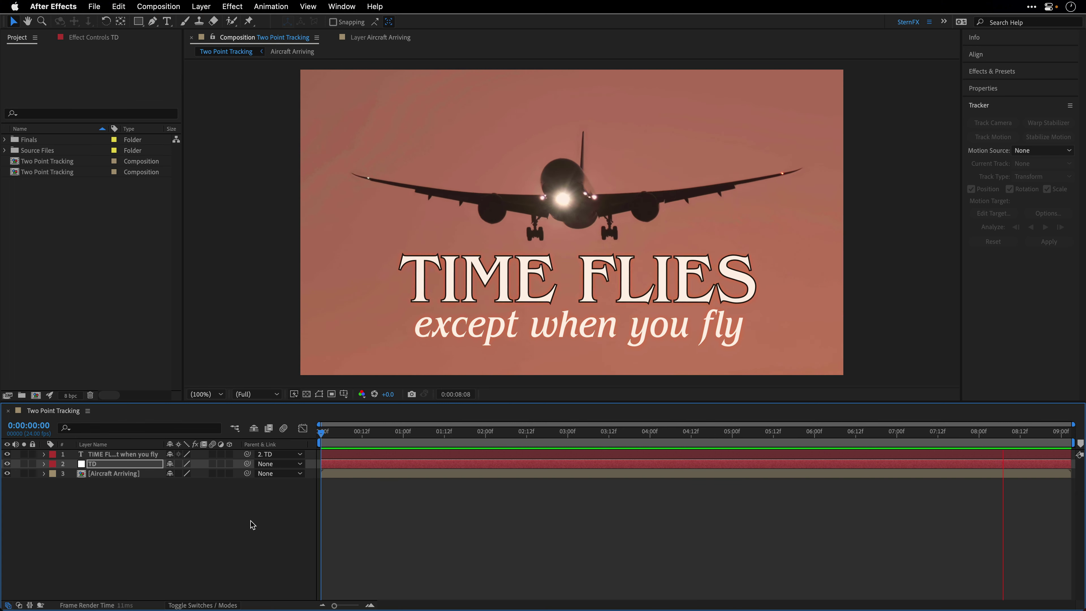
pyautogui.press('space')
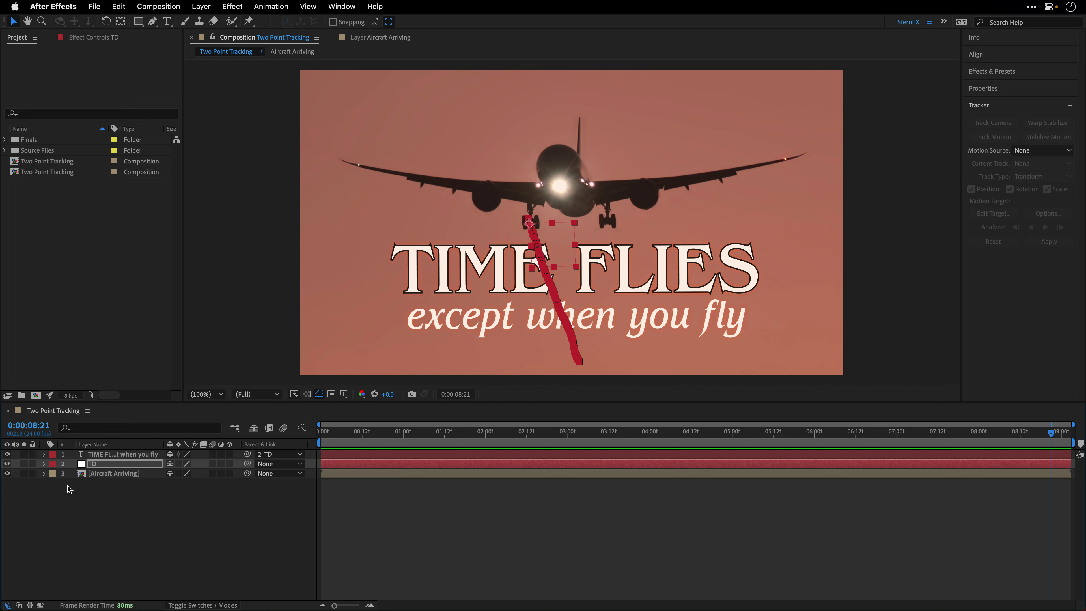
# Step: Reveal only TD's Scale and Rotation, add a Scale expression, and select its text
pyautogui.press('s')
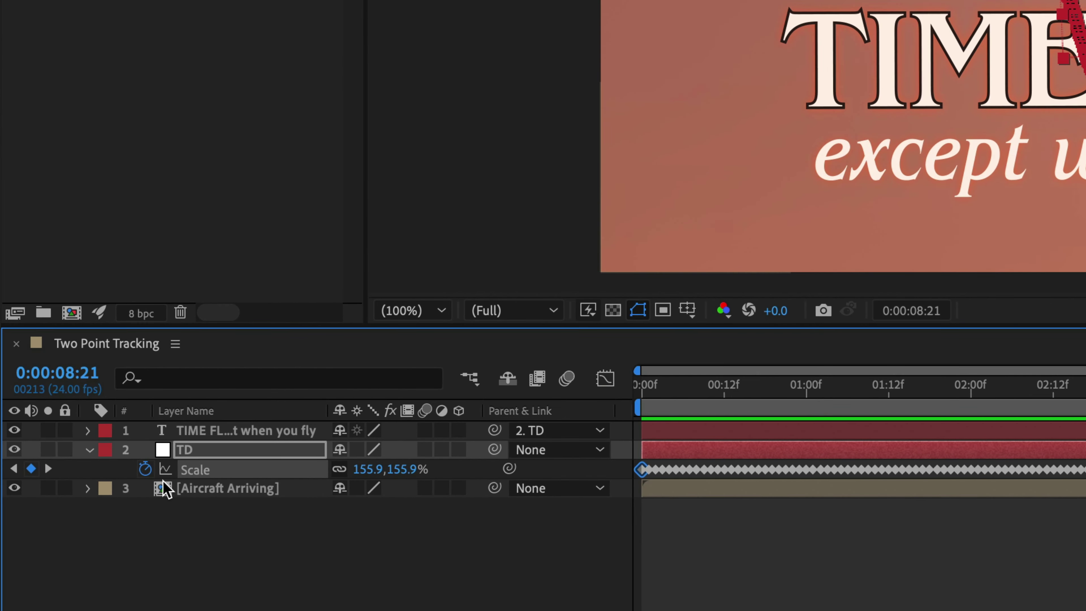
pyautogui.hotkey('shift', 'r')
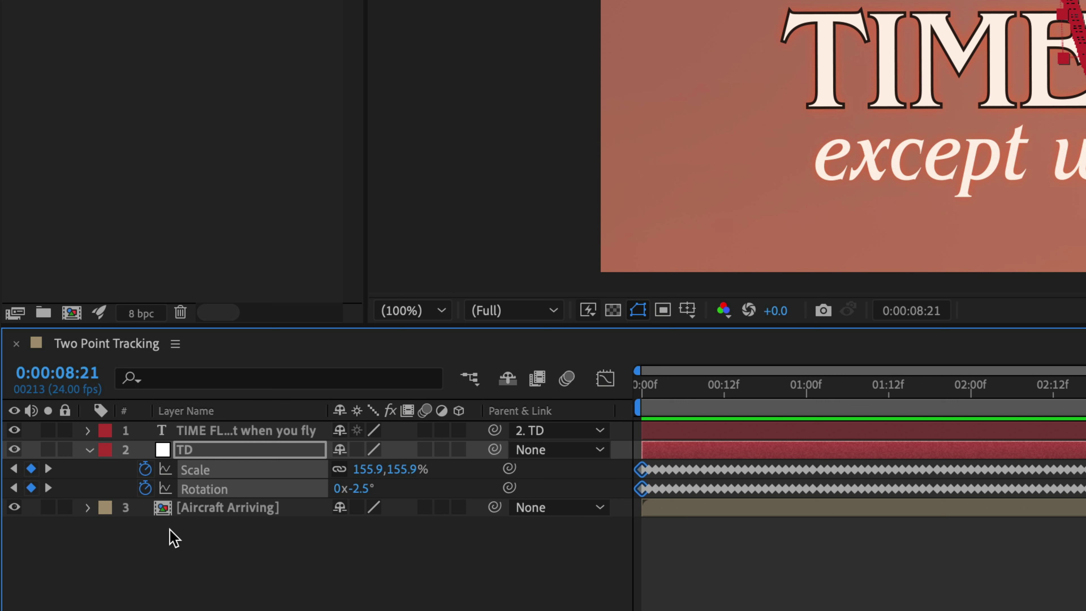
pyautogui.keyDown('alt'); pyautogui.click(145, 469); pyautogui.keyUp('alt')
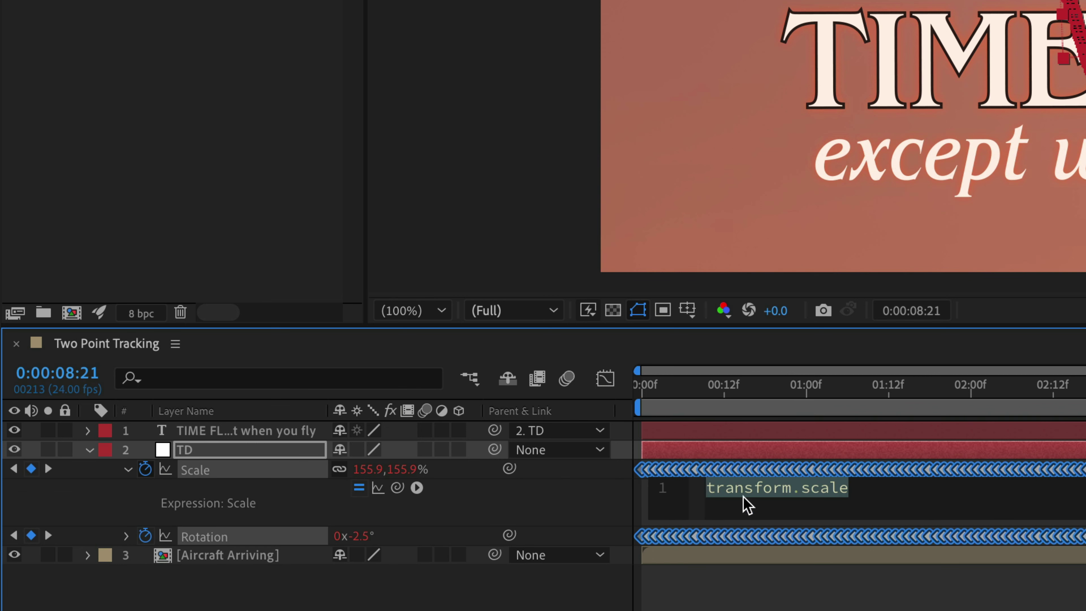
pyautogui.click(744, 505)
pyautogui.moveTo(866, 487); pyautogui.dragTo(695, 497)
# Step: Replace TD's Scale expression with smooth(1) and commit it
pyautogui.press('BackSpace')
pyautogui.write('smoo')
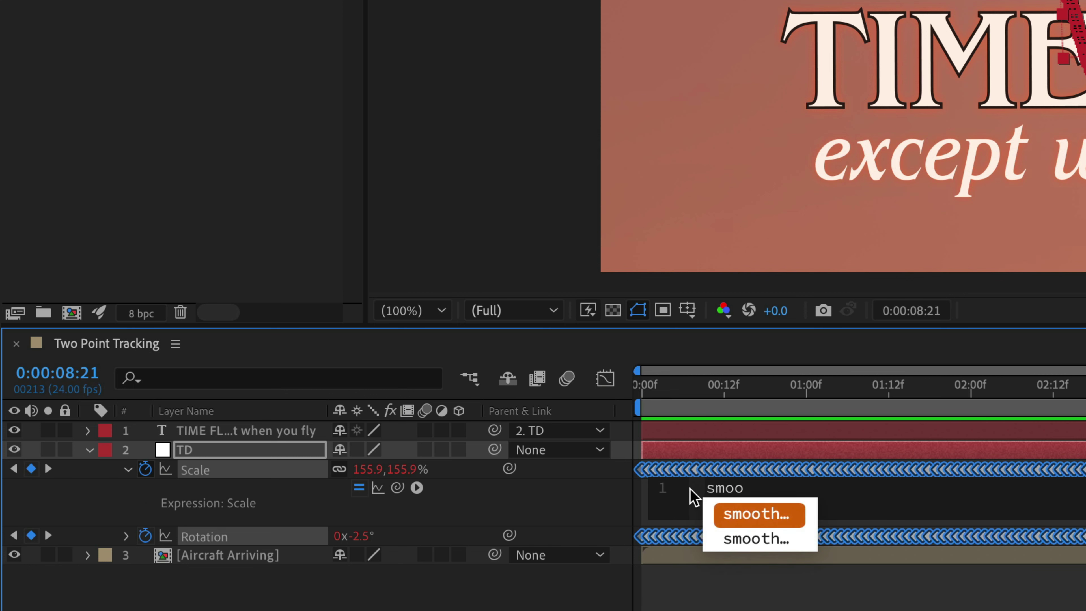
pyautogui.press('Return')
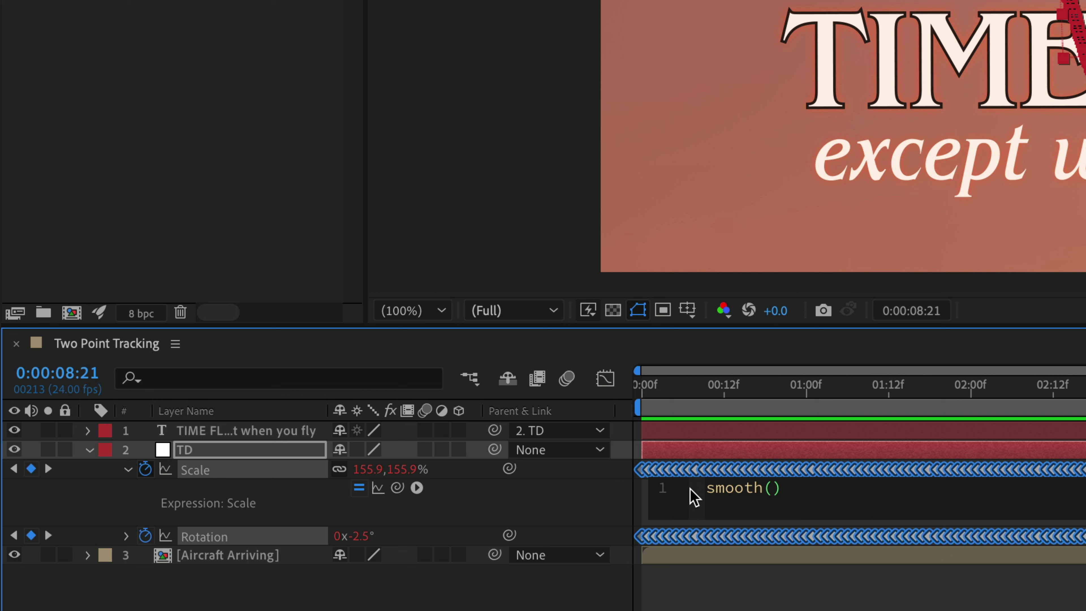
pyautogui.write('1')
pyautogui.write(',')
pyautogui.press('BackSpace')
pyautogui.click(699, 599)
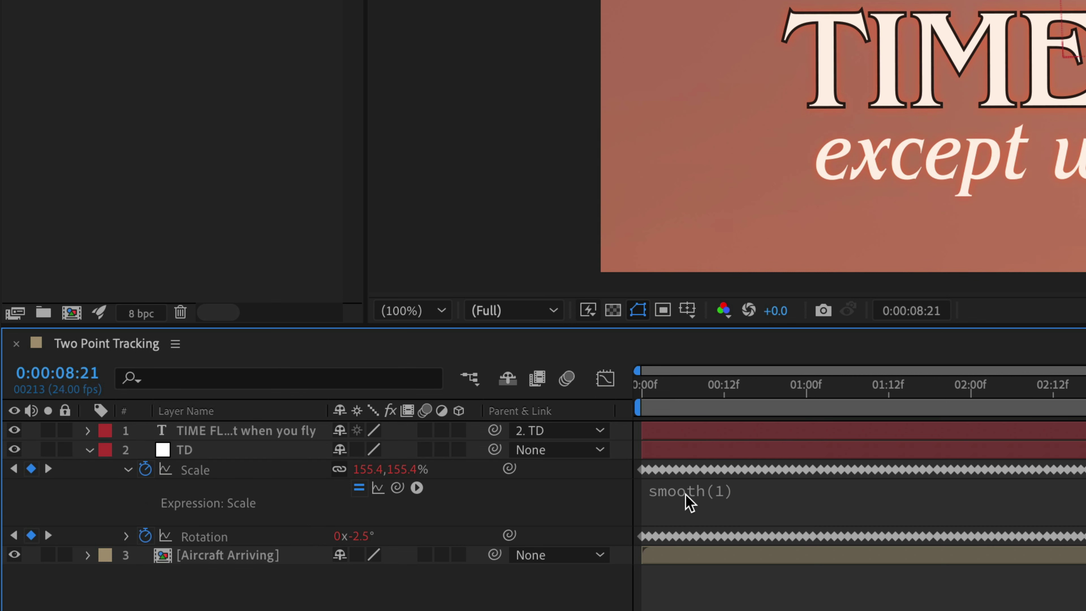
# Step: Add a smooth(1) expression to TD's Rotation property
pyautogui.keyDown('alt'); pyautogui.click(125, 540); pyautogui.keyUp('alt')
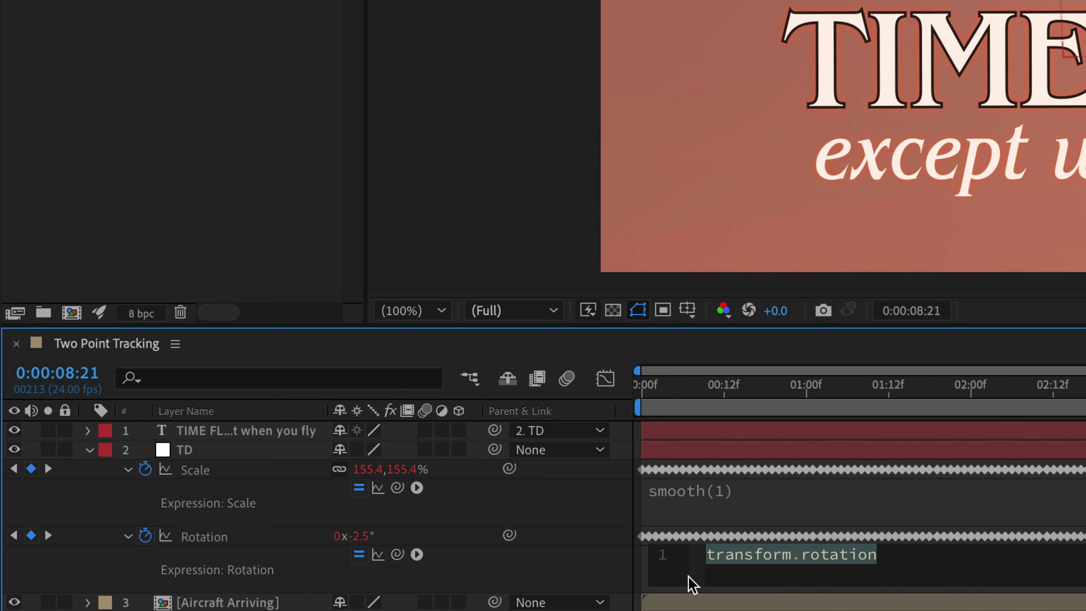
pyautogui.write('smoo')
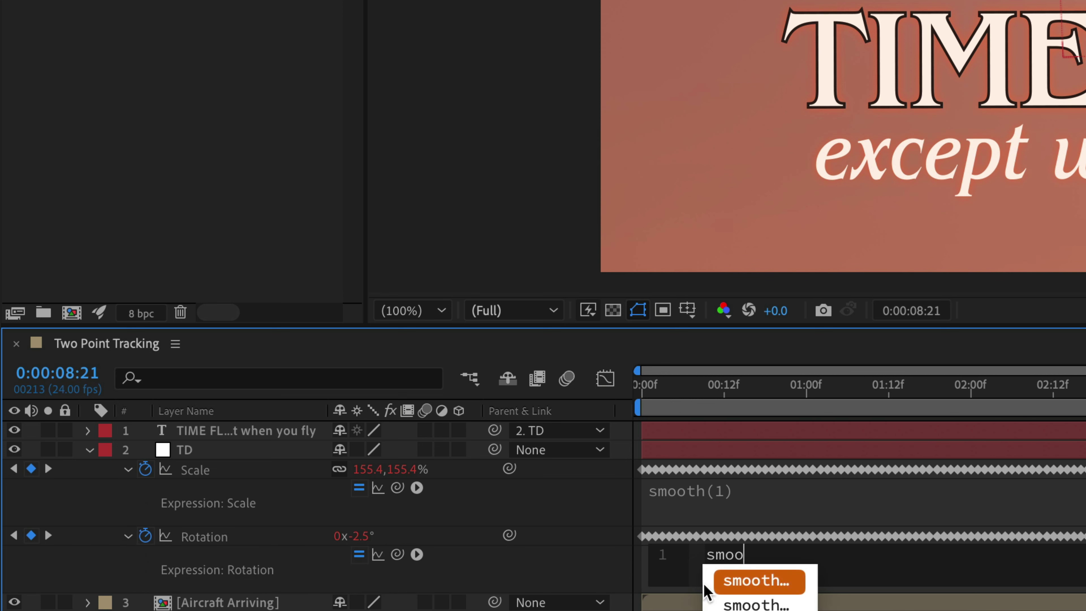
pyautogui.press('Return')
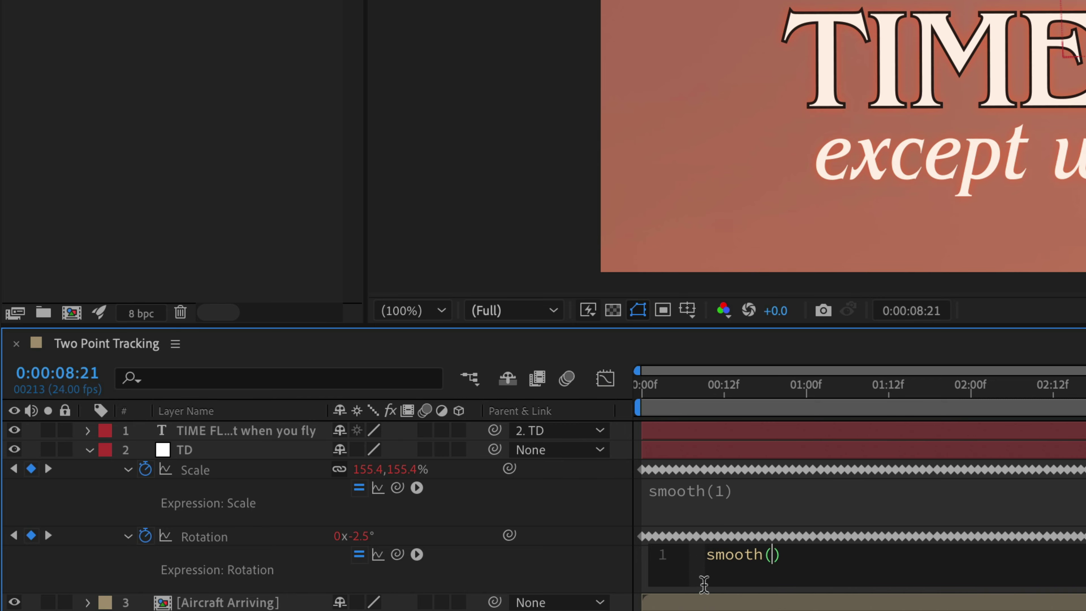
pyautogui.write('1')
pyautogui.press('KP_Enter')
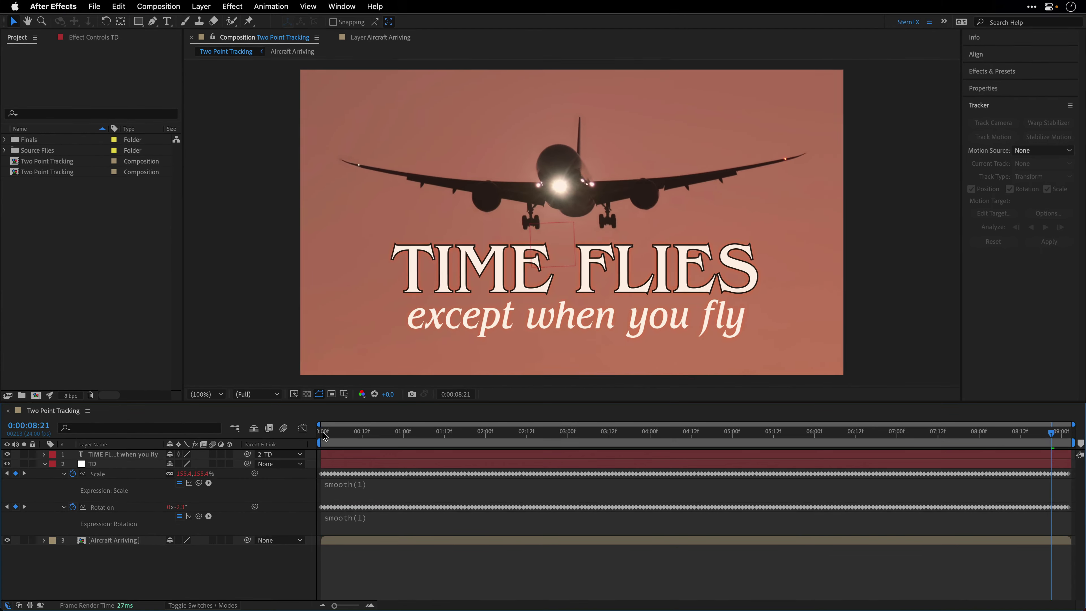
# Step: At frame 0, move the TIME FLIES title slightly lower, then preview its tracked playback
pyautogui.moveTo(324, 435); pyautogui.dragTo(306, 435)
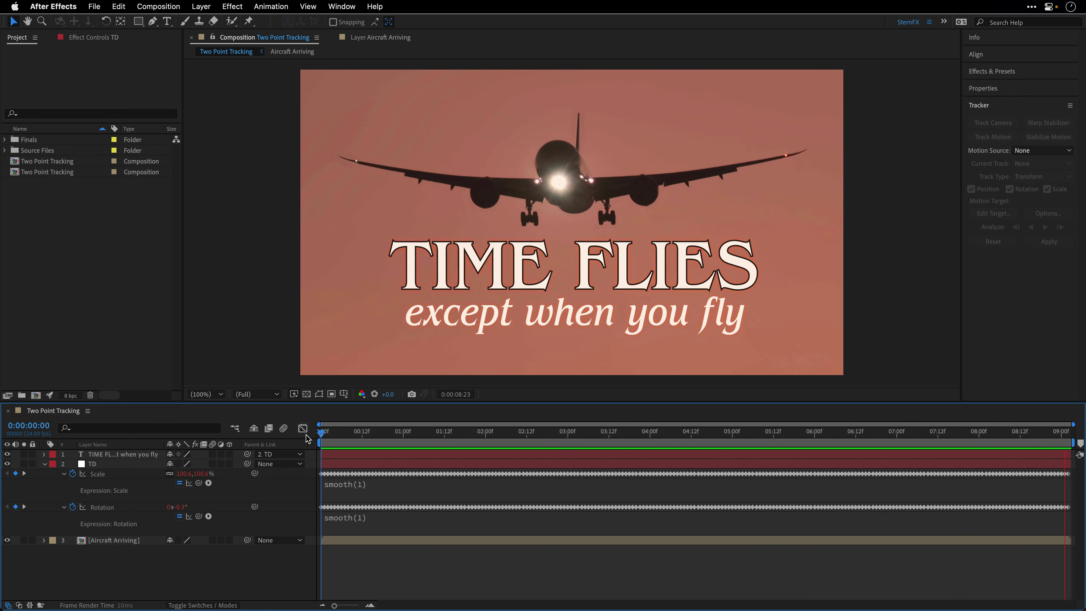
pyautogui.click(96, 456)
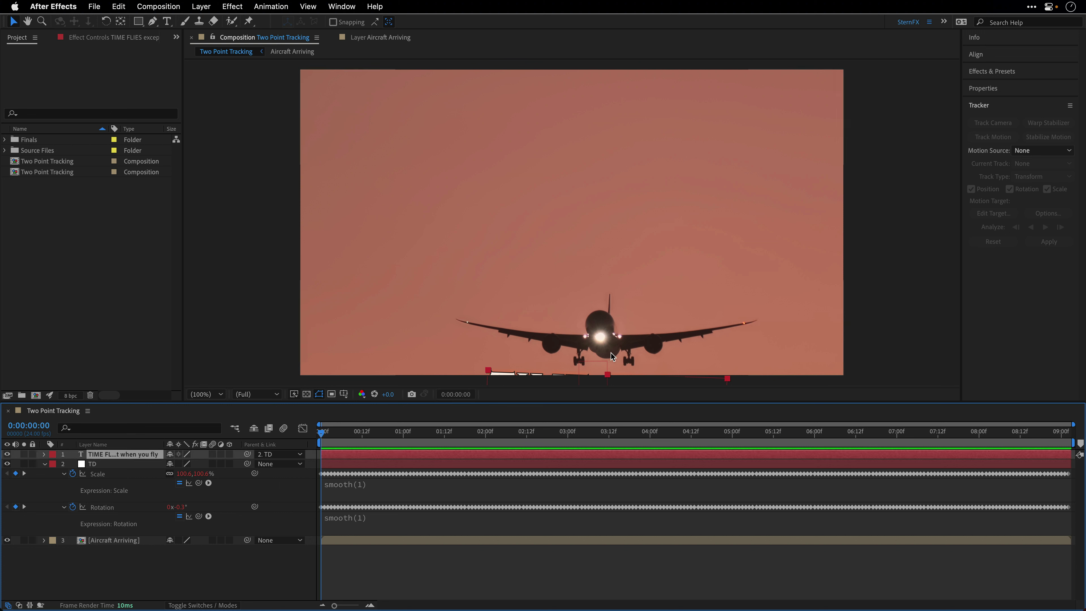
pyautogui.moveTo(541, 379); pyautogui.dragTo(543, 386)
pyautogui.press('space')
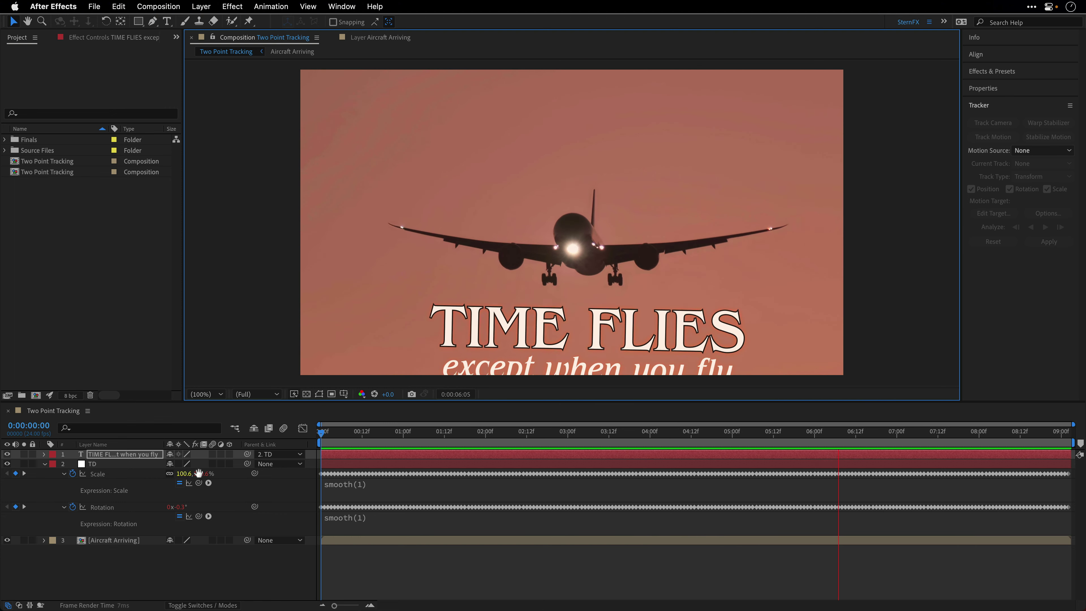
pyautogui.press('space')
pyautogui.press('space')
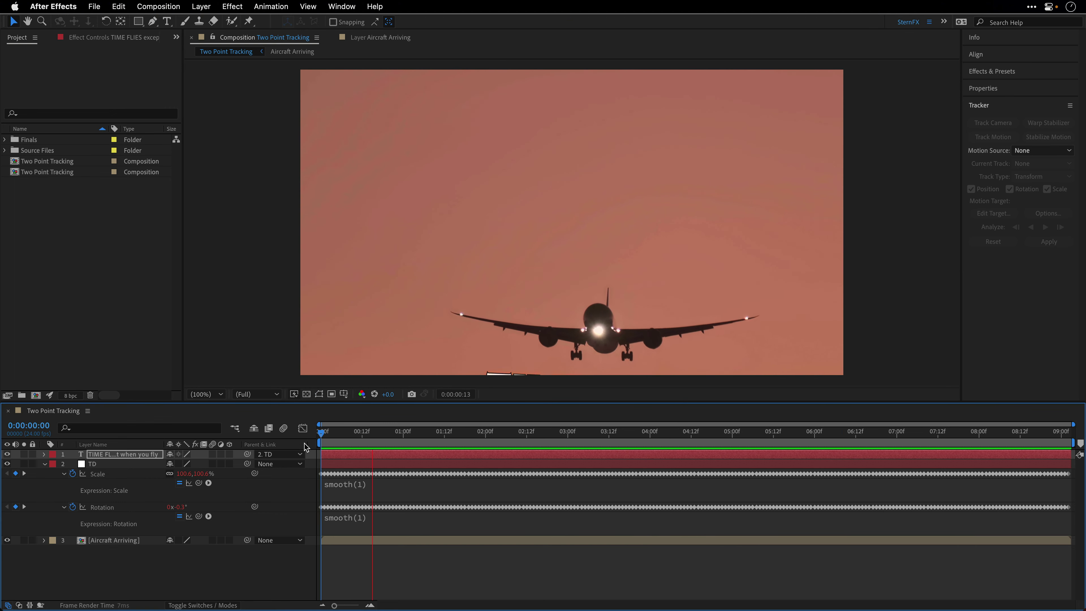
pyautogui.press('space')
pyautogui.press('space')
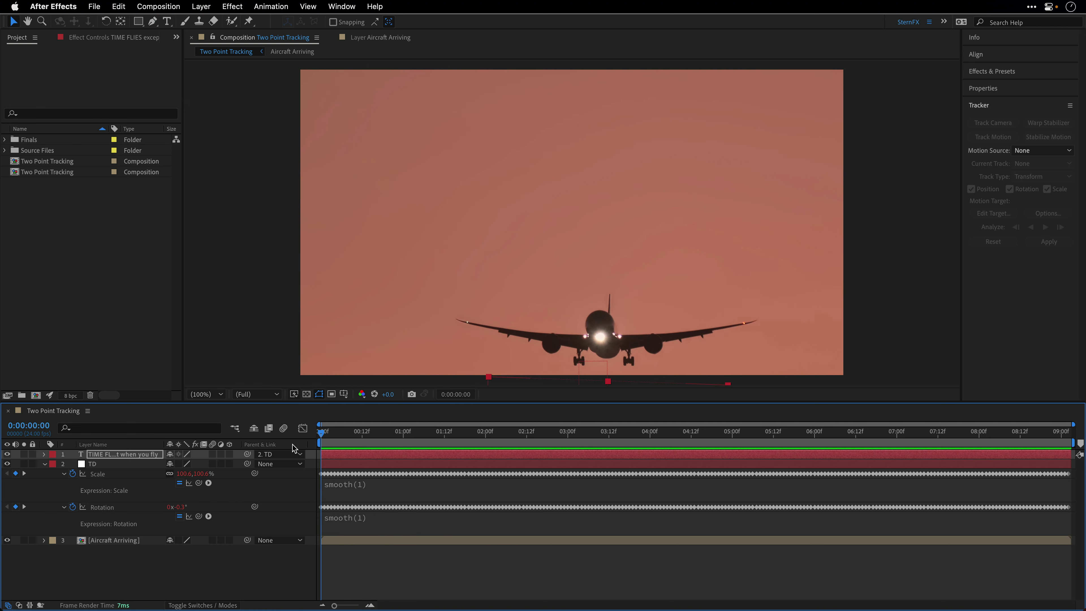
pyautogui.press('End')
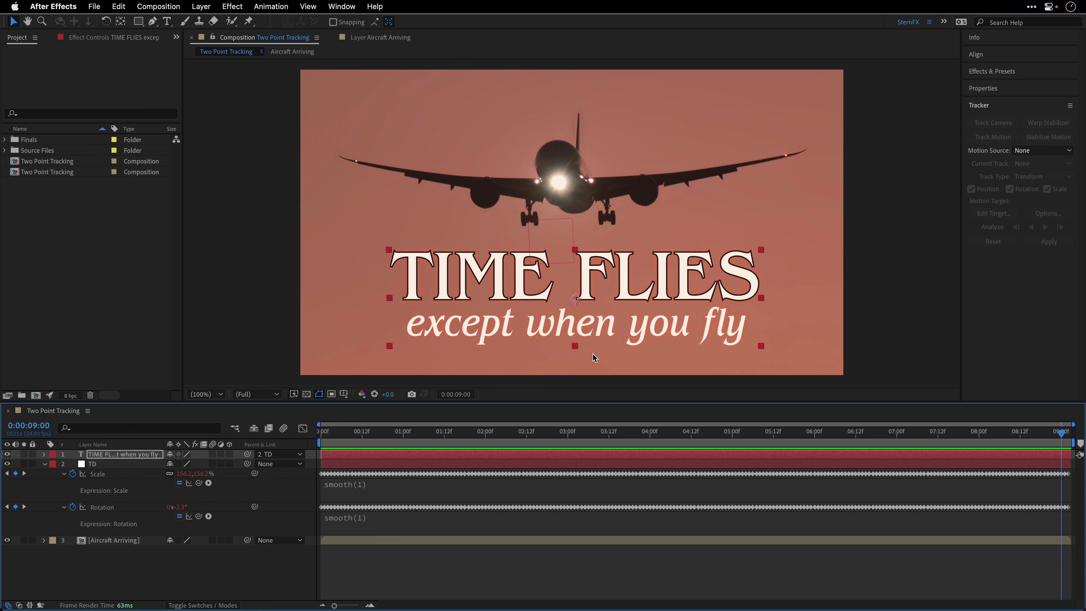
# Step: Open the second Two Point Tracking comp and apply Boris FX Mocha AE to the Aircraft Arriving layer
pyautogui.click(142, 183)
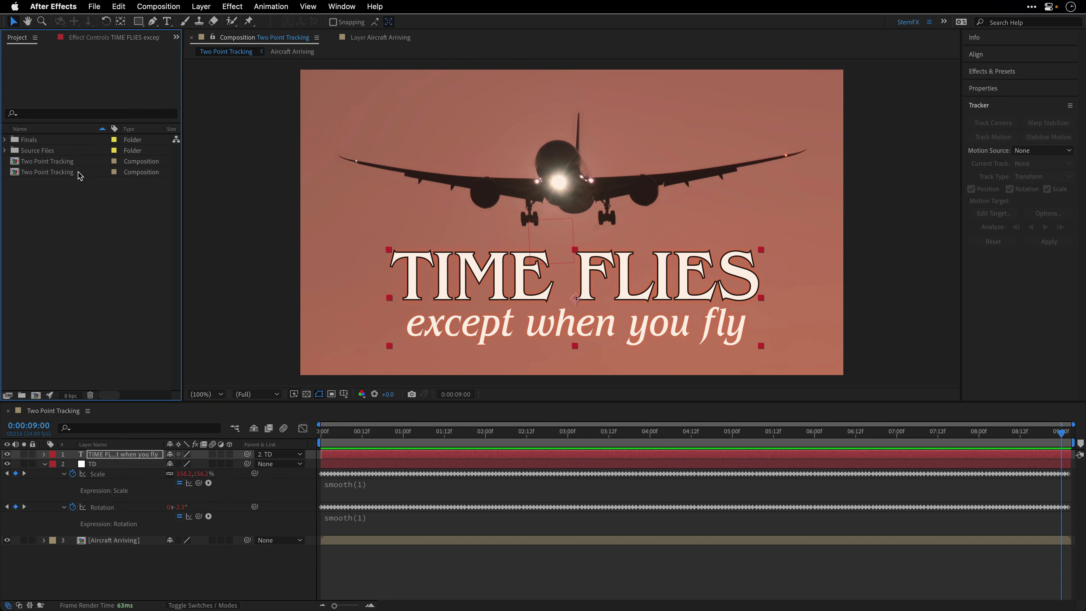
pyautogui.doubleClick(48, 172)
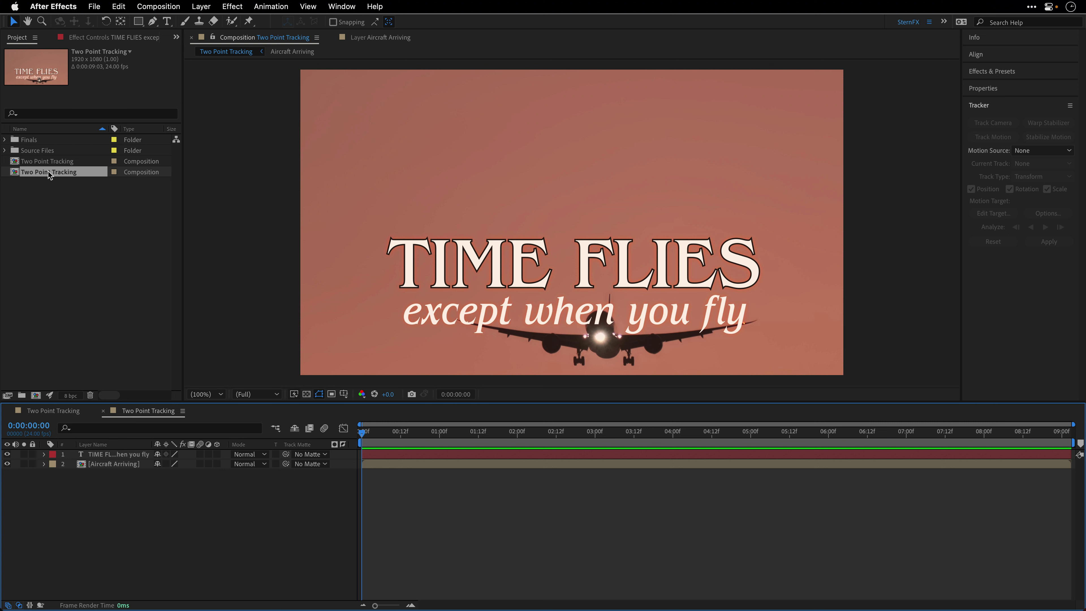
pyautogui.click(107, 466)
pyautogui.click(233, 9)
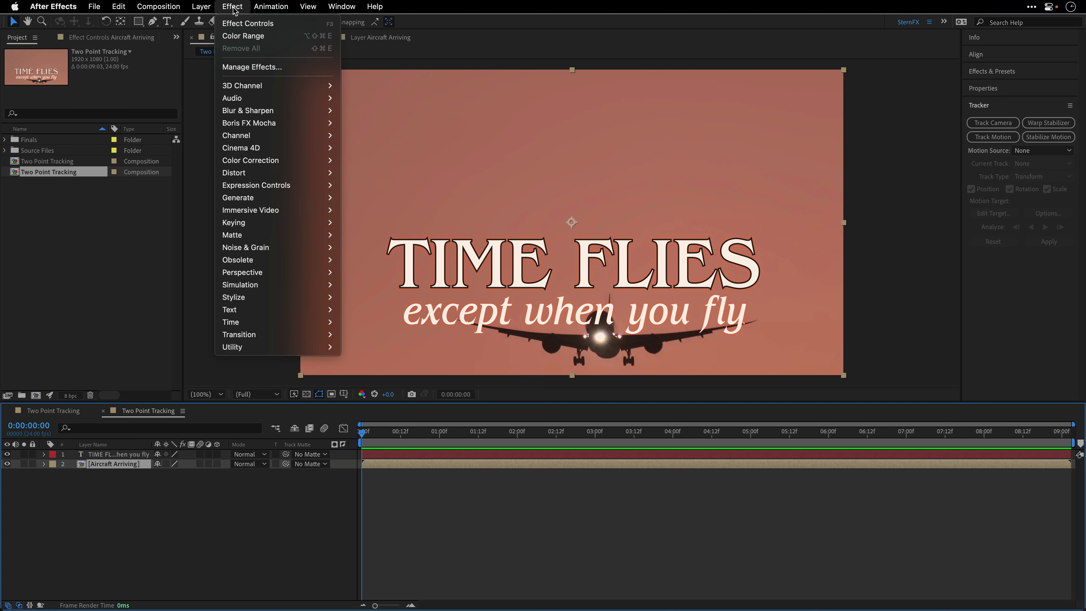
pyautogui.moveTo(251, 125)
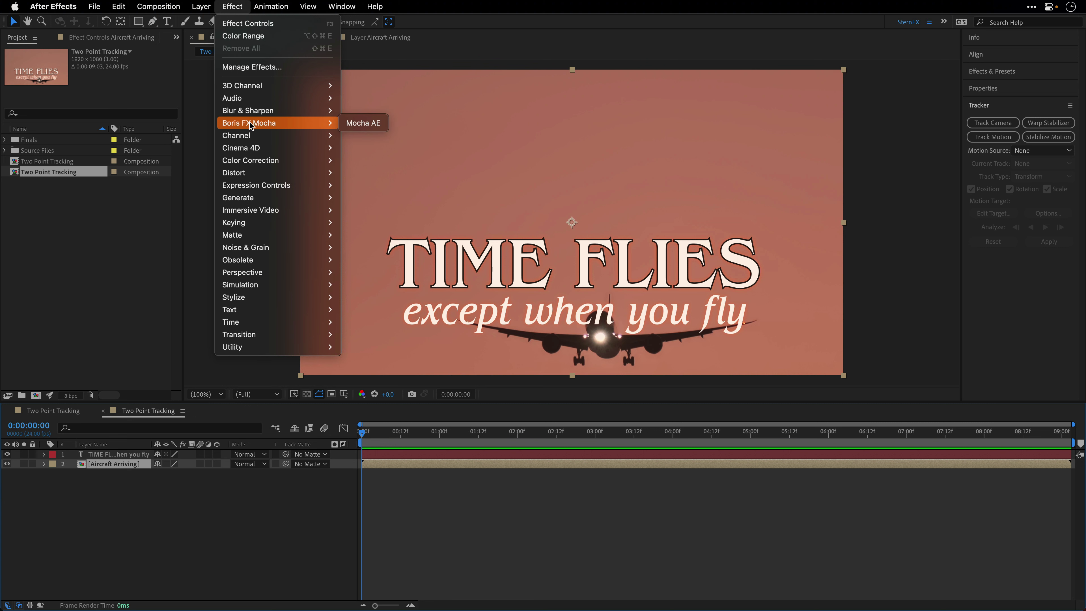
pyautogui.click(349, 123)
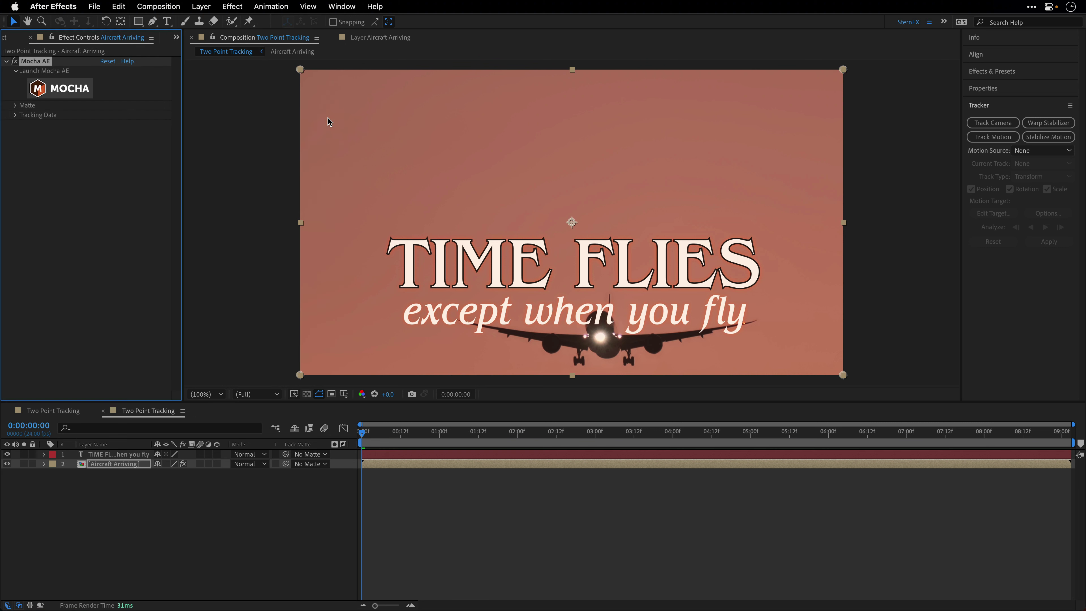
# Step: In Mocha, draw an X-spline around the landing gear and track it forward with Skew disabled
pyautogui.click(59, 91)
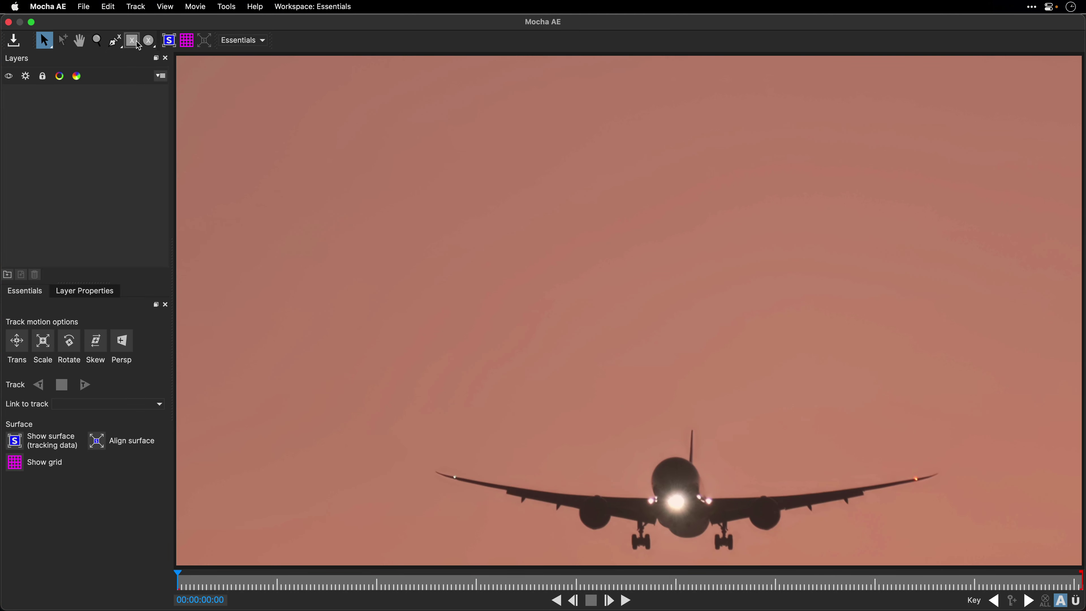
pyautogui.click(137, 43)
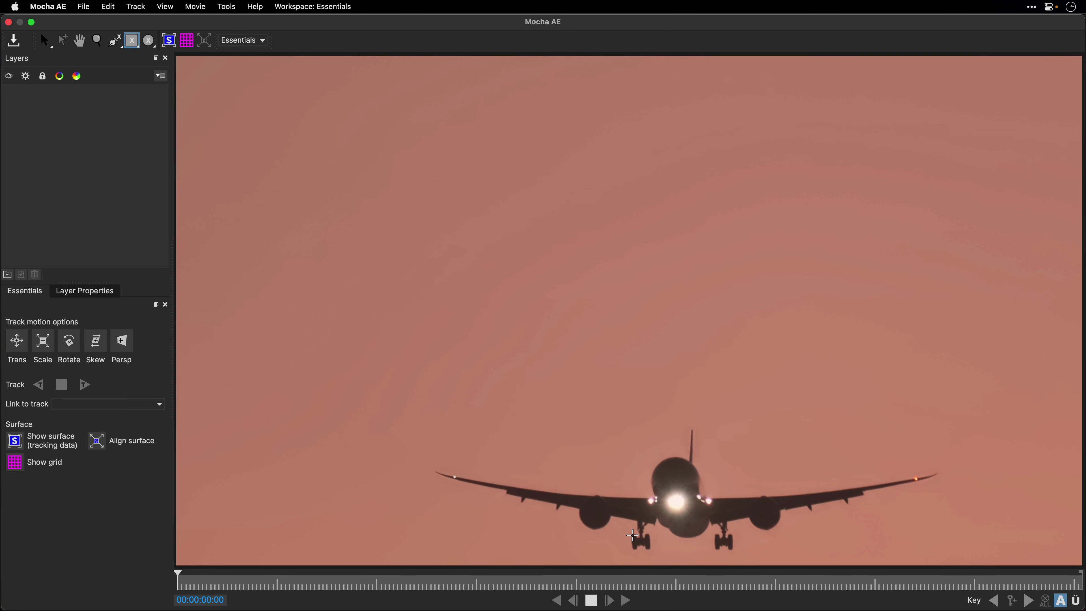
pyautogui.moveTo(661, 551); pyautogui.dragTo(739, 559)
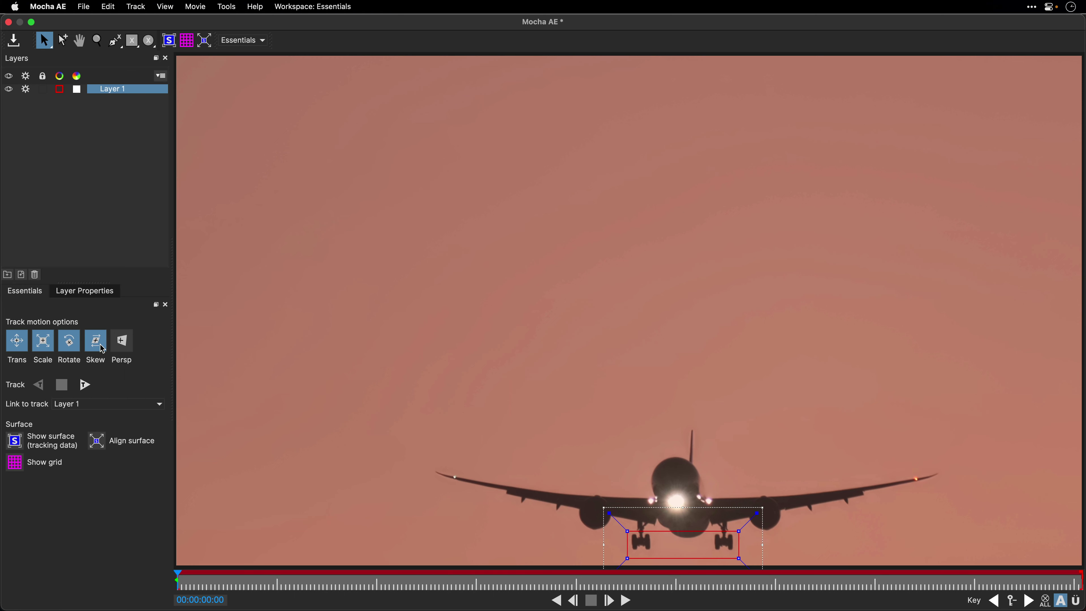
pyautogui.click(103, 350)
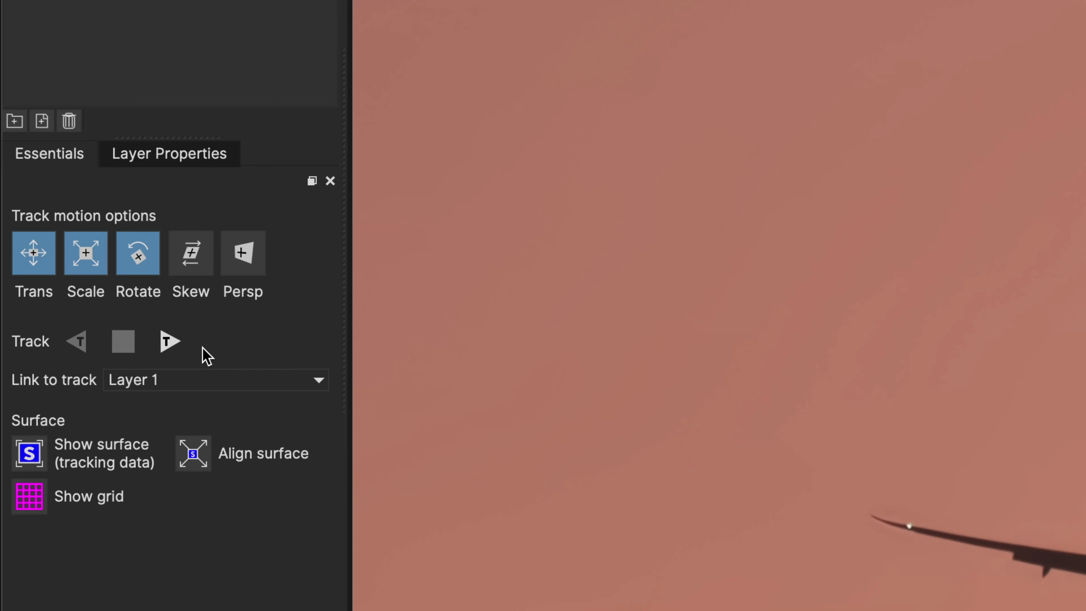
pyautogui.click(171, 345)
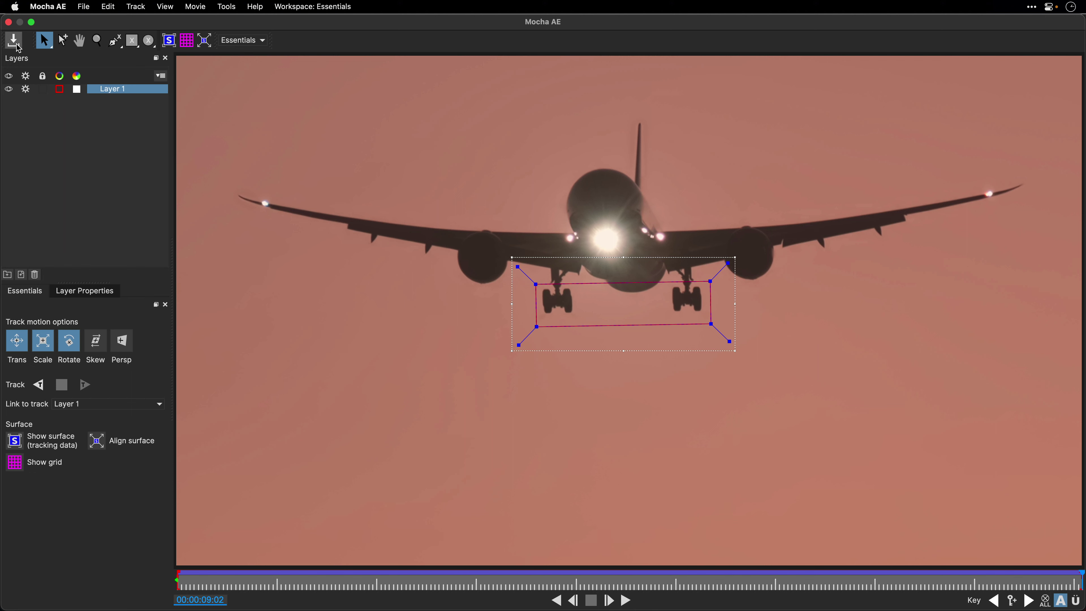
# Step: Back in After Effects, create track data from Mocha's Layer 1 and set Export Option to Transform
pyautogui.click(10, 25)
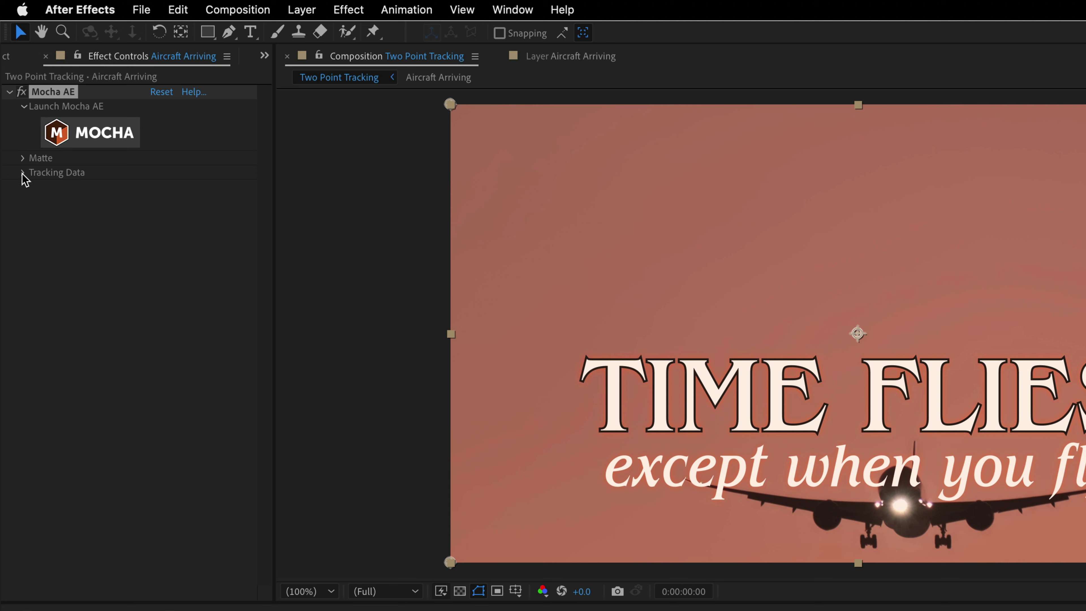
pyautogui.click(22, 172)
pyautogui.click(184, 188)
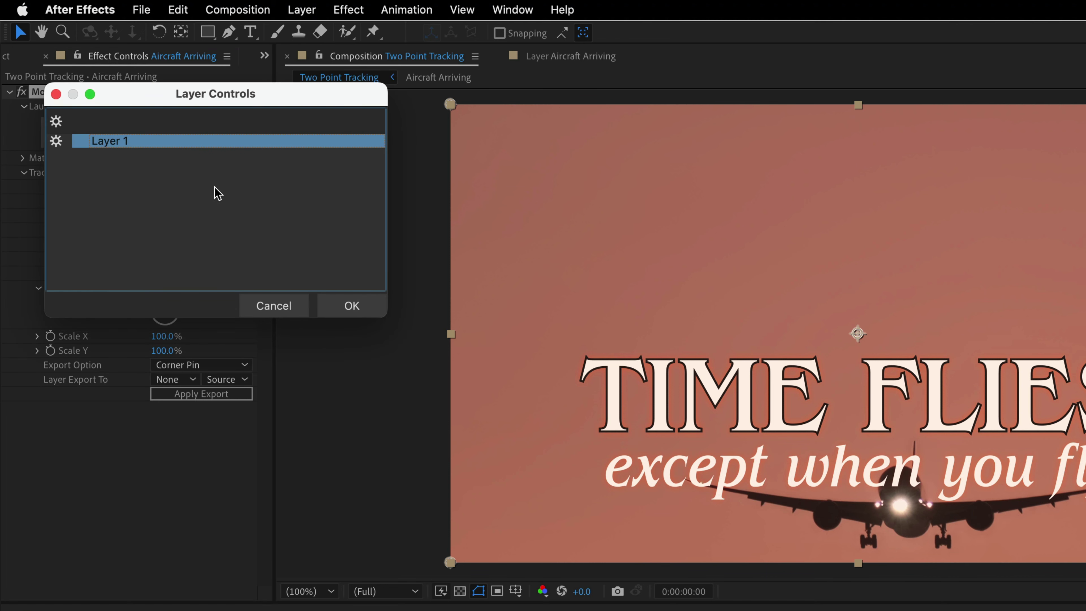
pyautogui.click(352, 305)
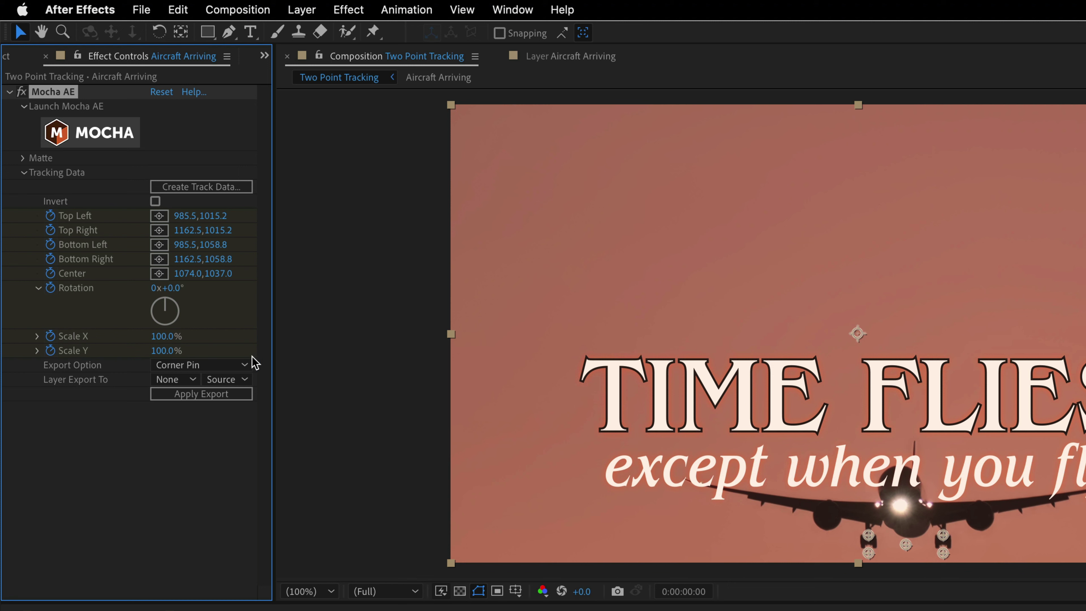
pyautogui.click(247, 366)
pyautogui.click(232, 423)
# Step: Add a new Null Object layer to the composition
pyautogui.click(297, 6)
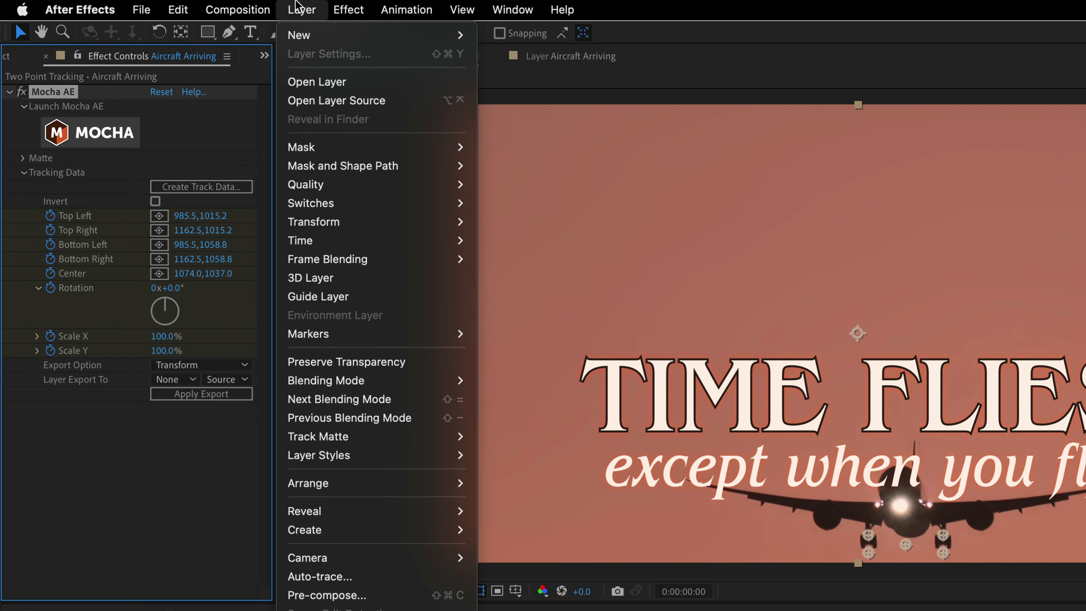
pyautogui.moveTo(303, 38)
pyautogui.click(512, 111)
# Step: Rename the new null layer to TD
pyautogui.press('Return')
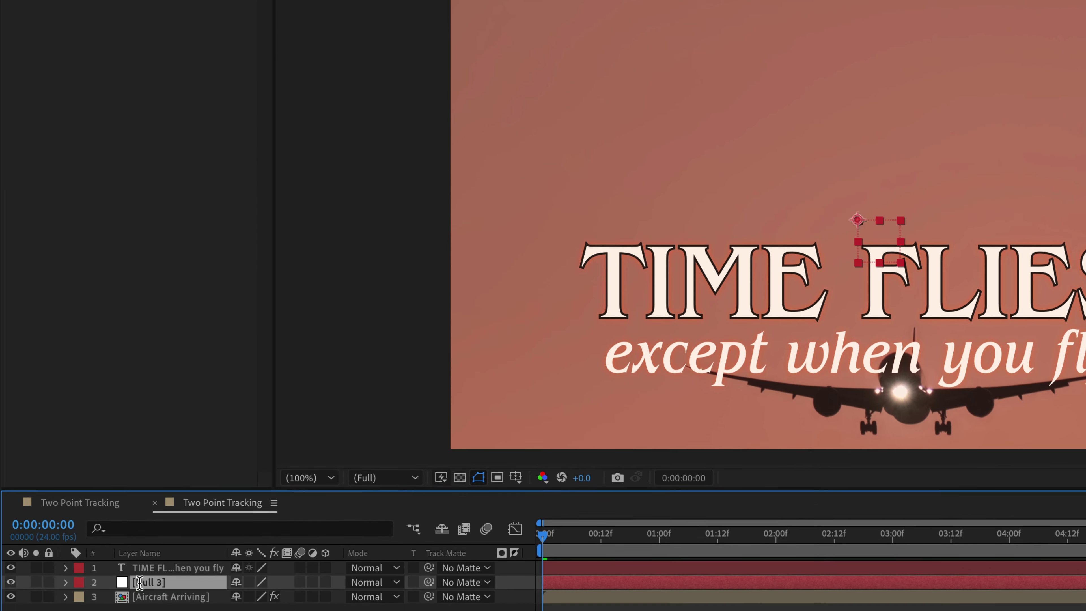
pyautogui.write('TD')
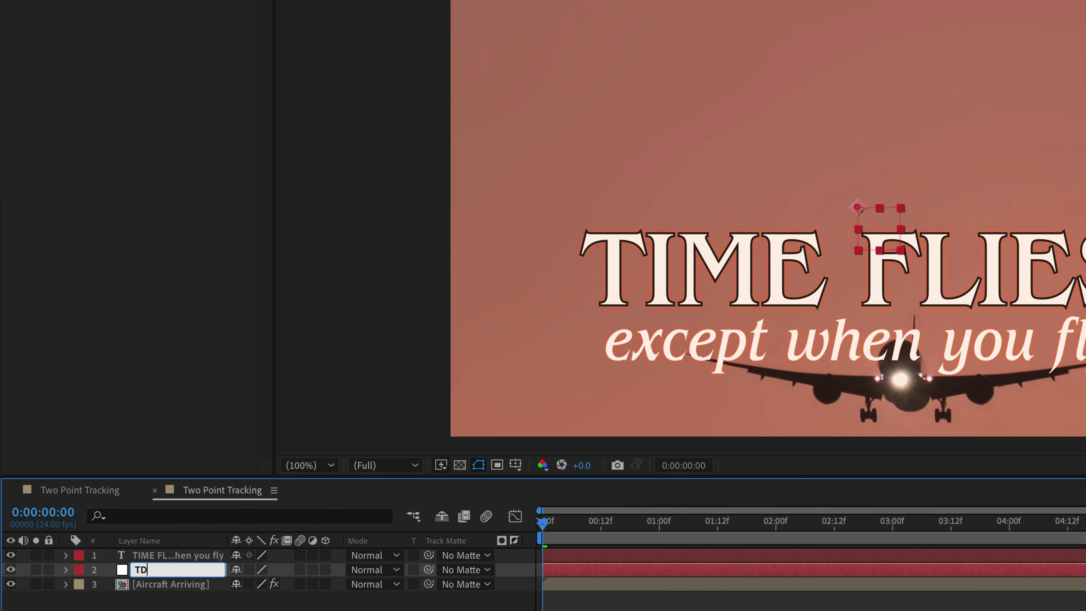
pyautogui.press('Return')
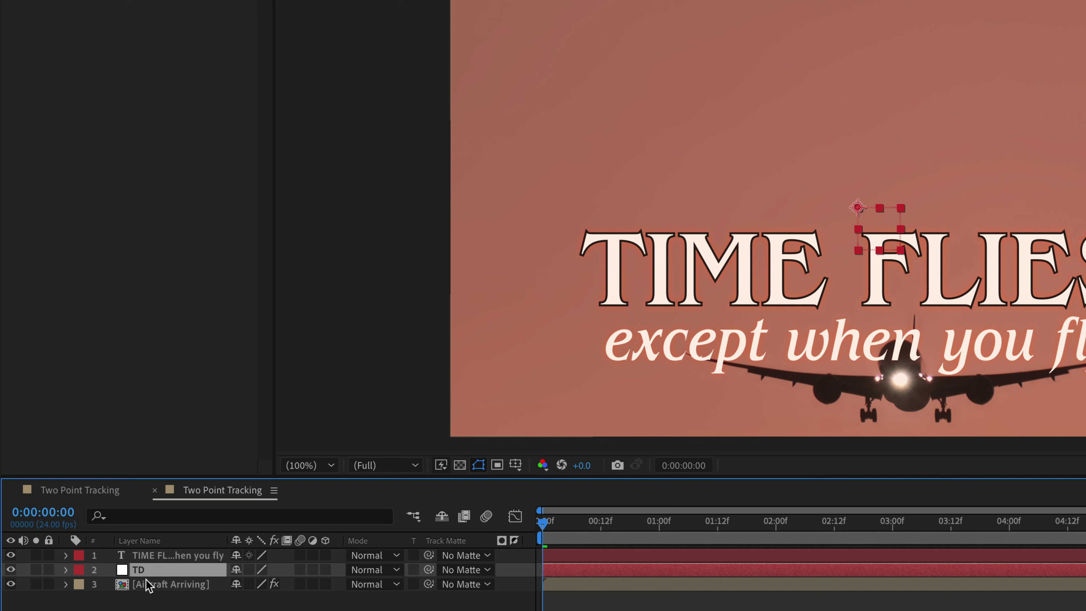
# Step: Set Aircraft Arriving's Mocha Layer Export To to 2. TD, apply the export, and scrub ahead to check it
pyautogui.click(145, 579)
pyautogui.click(181, 256)
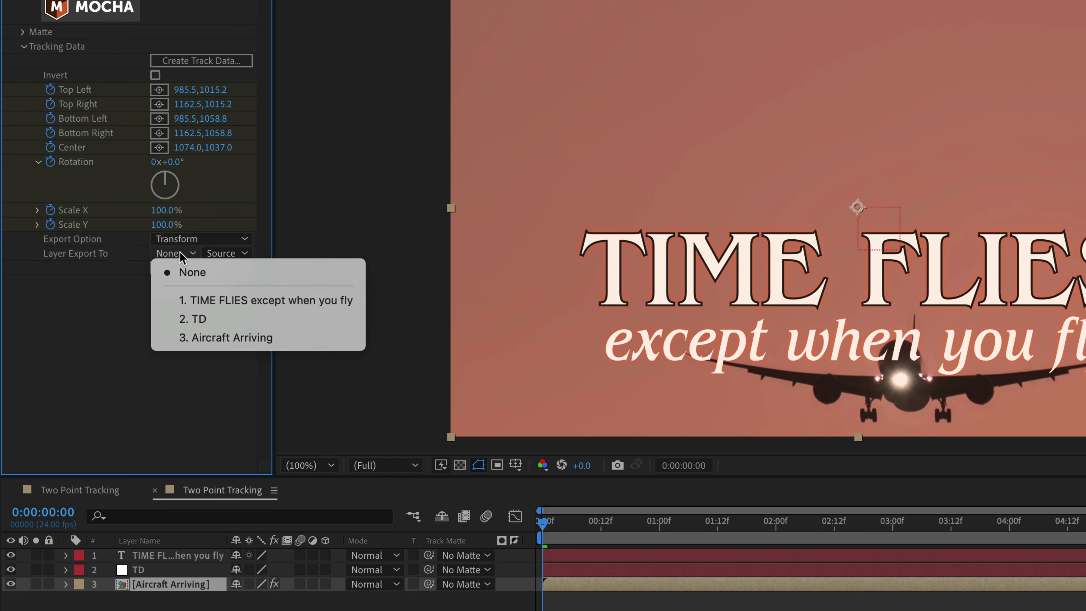
pyautogui.click(195, 319)
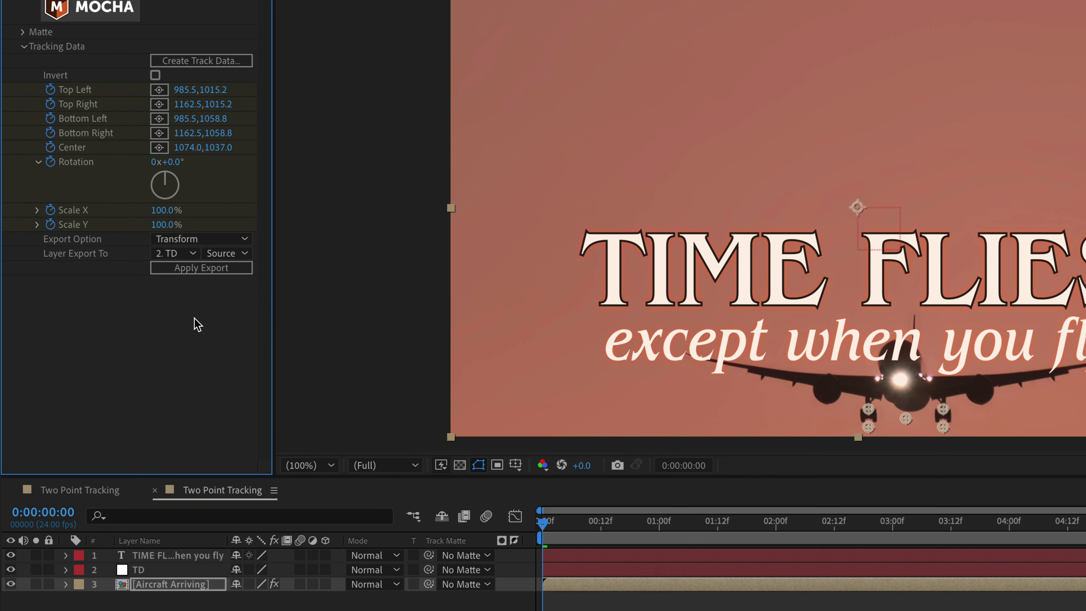
pyautogui.click(185, 268)
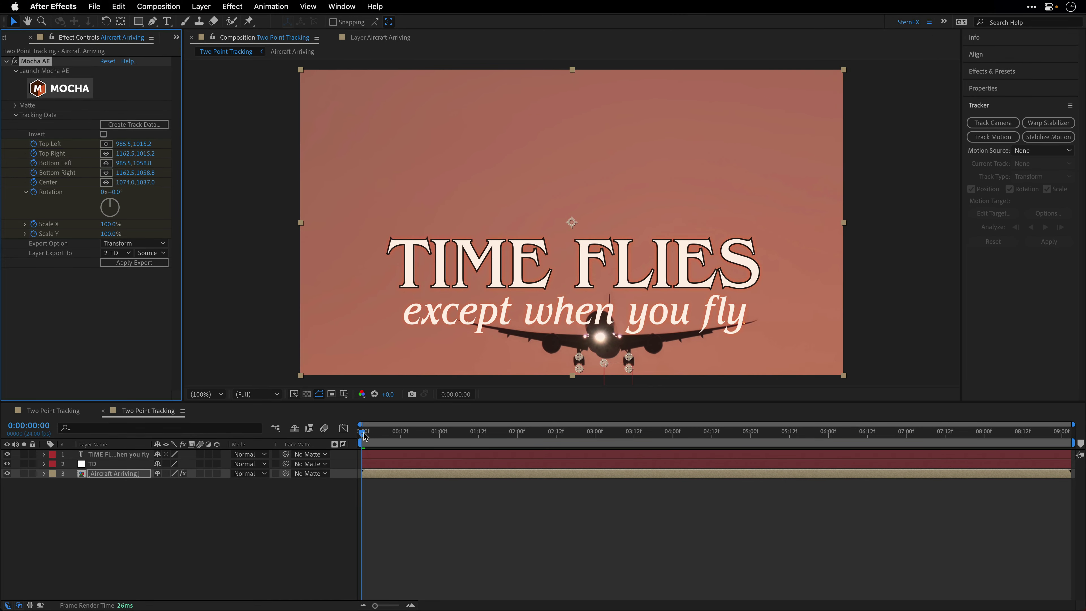
pyautogui.moveTo(363, 436); pyautogui.dragTo(1075, 447)
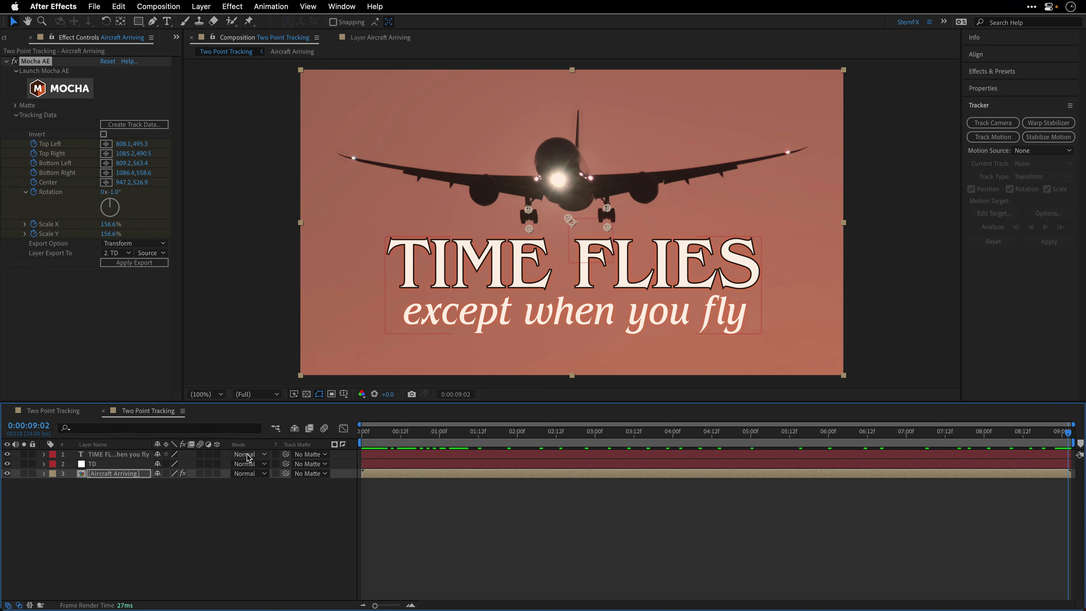
# Step: Show the Parent & Link column and parent the TIME FLIES title layer to the TD null
pyautogui.rightClick(352, 448)
pyautogui.moveTo(373, 486)
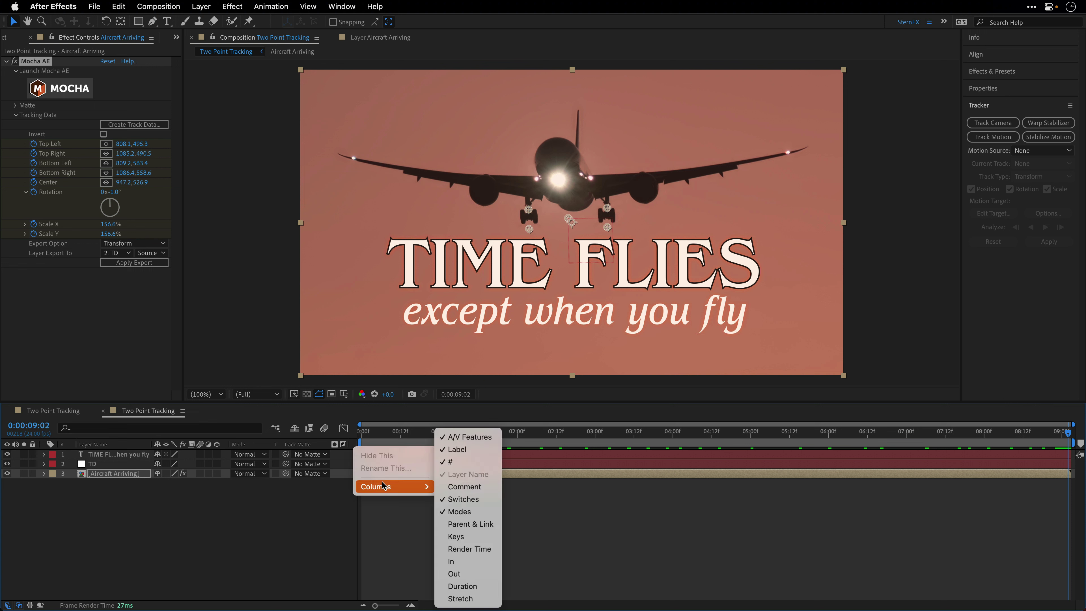
pyautogui.click(466, 525)
pyautogui.moveTo(355, 456); pyautogui.dragTo(94, 467)
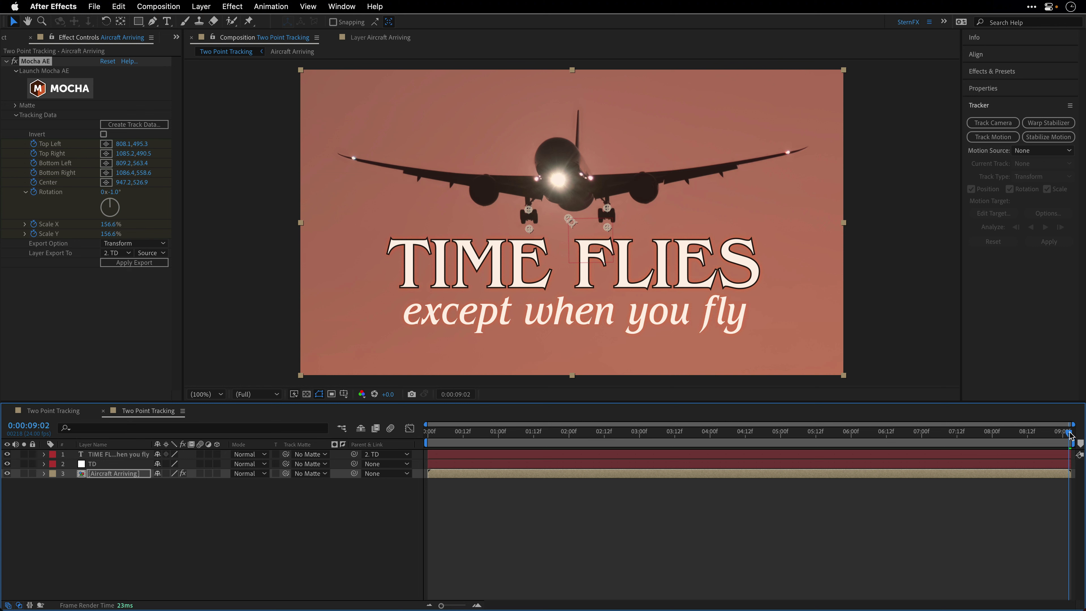
pyautogui.moveTo(1070, 435); pyautogui.dragTo(389, 446)
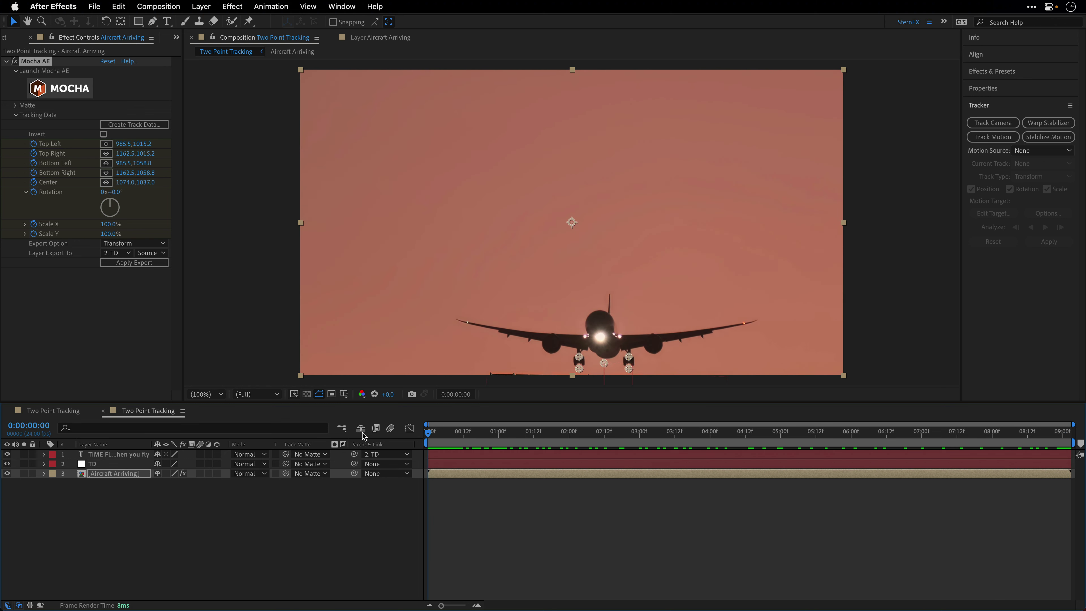
pyautogui.click(147, 455)
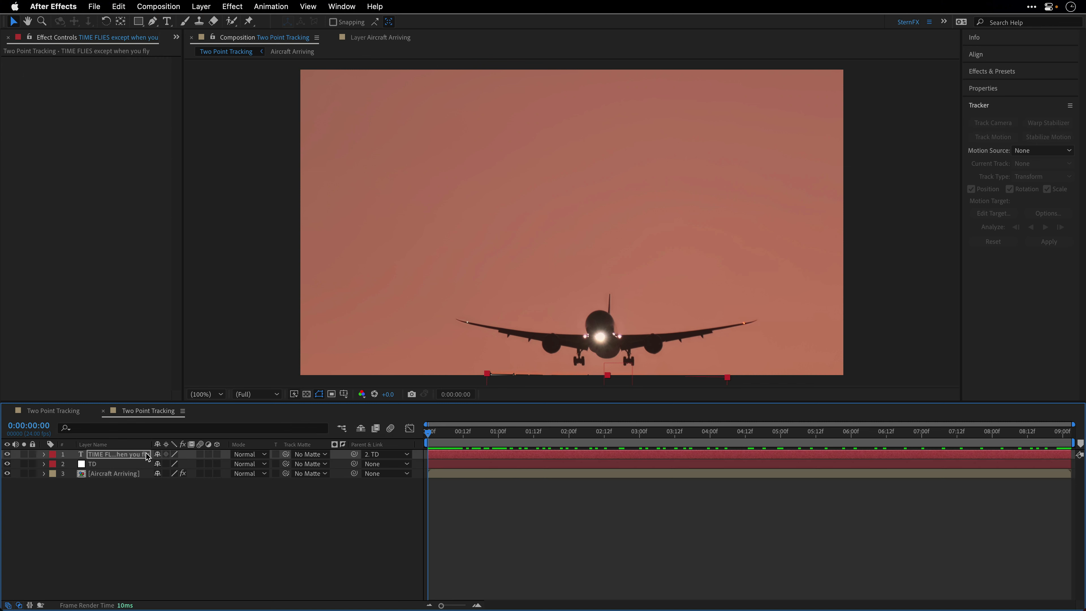
# Step: Play a maximized preview to confirm the TIME FLIES title follows the landing airplane
pyautogui.press('space')
pyautogui.press('`')
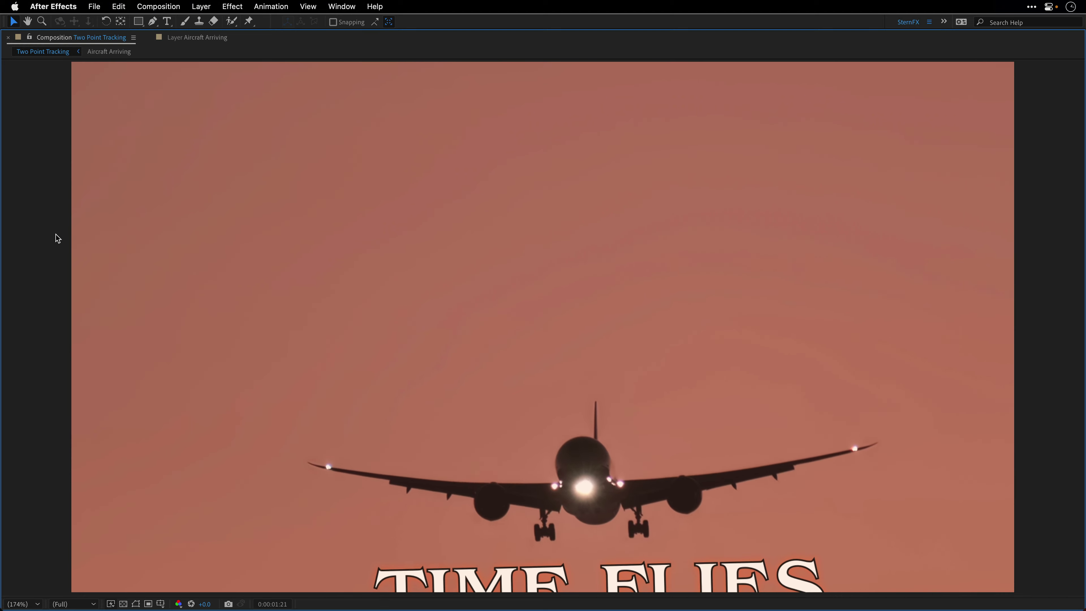